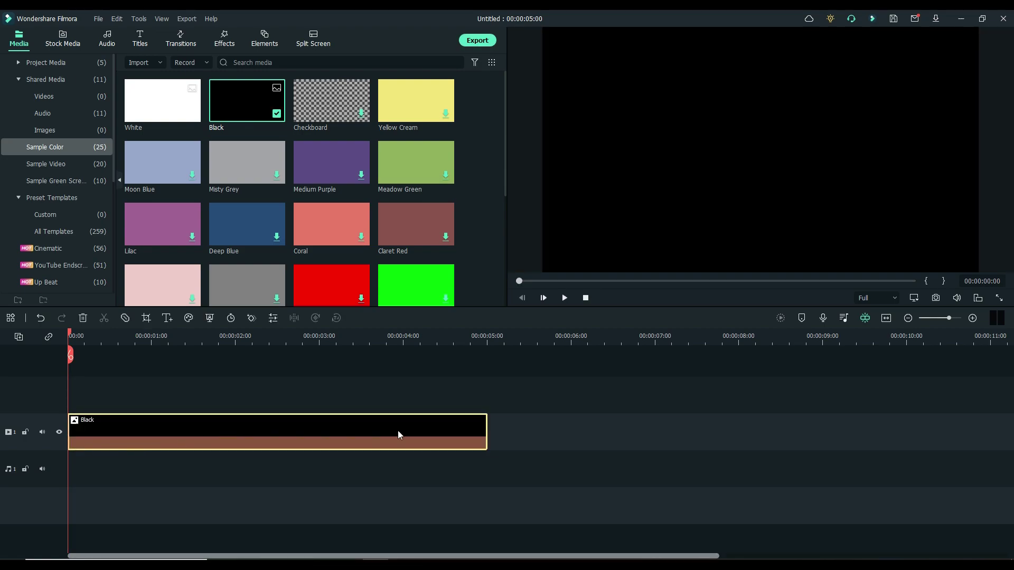
Extend the Black background clip to a duration of 00:00:08:24 and fit the timeline to it.
{"action": "left_click_drag", "start_coordinate": [487, 437], "coordinate": [821, 436]}
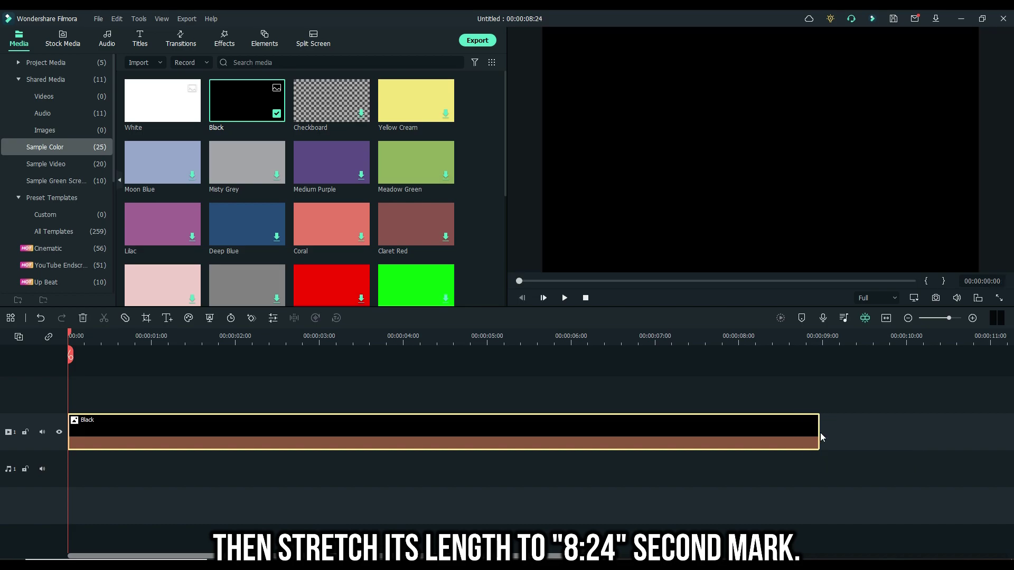
{"action": "left_click", "coordinate": [886, 318]}
{"action": "double_click", "coordinate": [493, 426]}
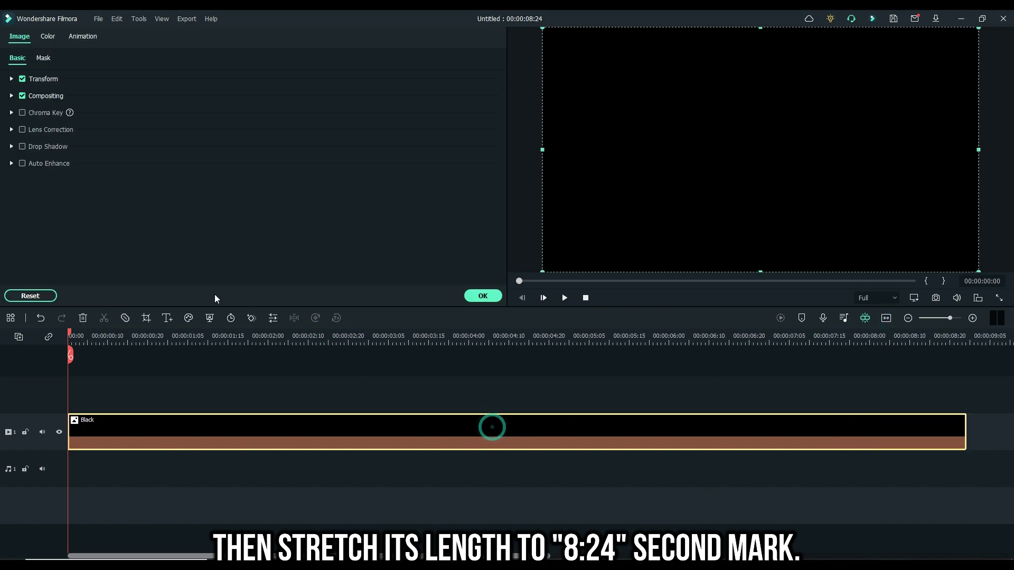
{"action": "left_click", "coordinate": [231, 318]}
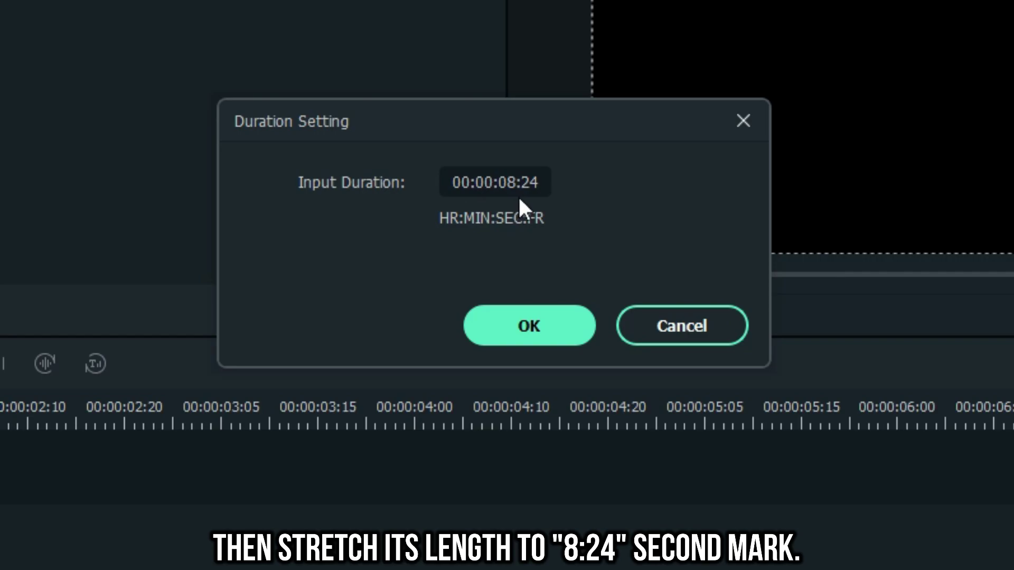
{"action": "left_click", "coordinate": [540, 334]}
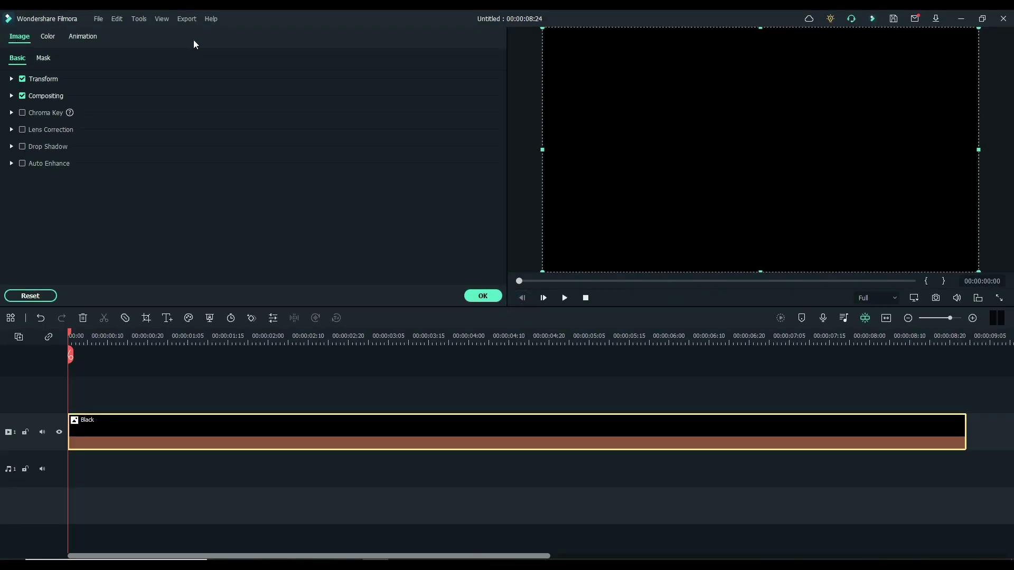
{"action": "left_click", "coordinate": [481, 296]}
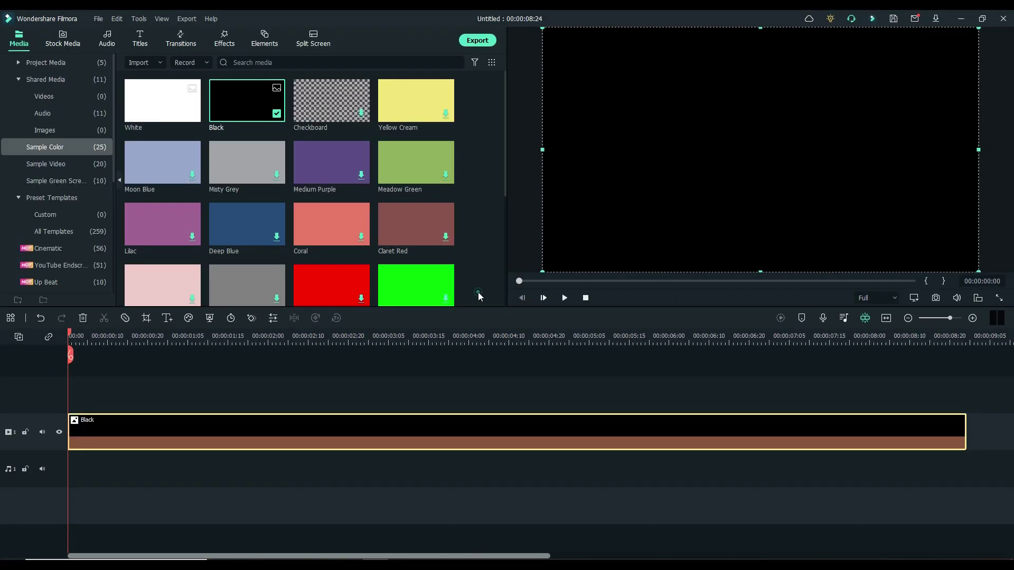
Add the ARZN Logo image on the track above the black background, scaled down and centred in the frame.
{"action": "left_click", "coordinate": [43, 63]}
{"action": "left_click_drag", "start_coordinate": [153, 173], "coordinate": [77, 394]}
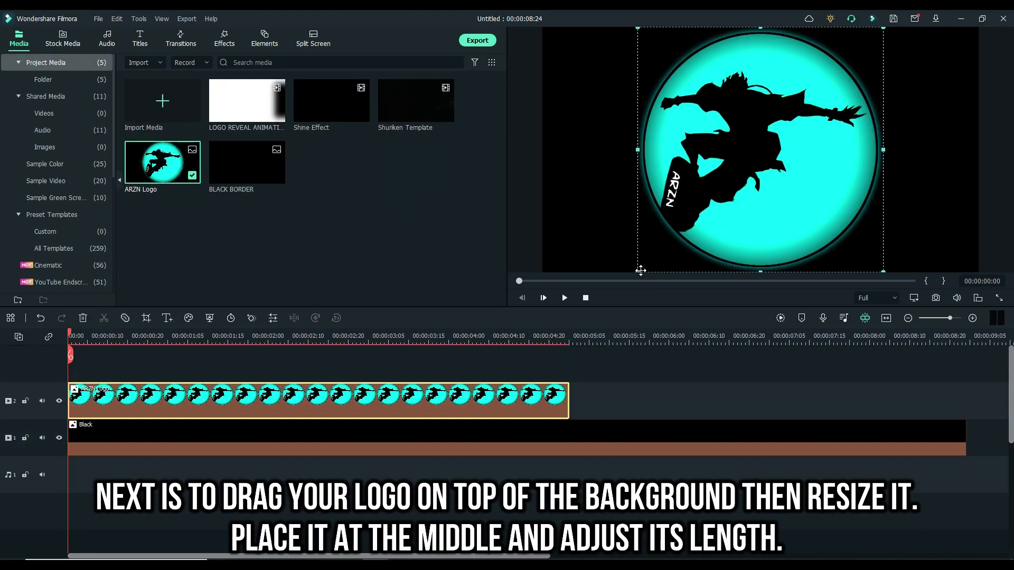
{"action": "left_click_drag", "start_coordinate": [637, 273], "coordinate": [756, 154]}
{"action": "left_click_drag", "start_coordinate": [797, 110], "coordinate": [744, 156]}
{"action": "left_click_drag", "start_coordinate": [696, 214], "coordinate": [722, 199]}
{"action": "left_click_drag", "start_coordinate": [734, 133], "coordinate": [728, 156]}
Extend the logo clip to match the length of the black background clip.
{"action": "left_click_drag", "start_coordinate": [568, 382], "coordinate": [966, 394]}
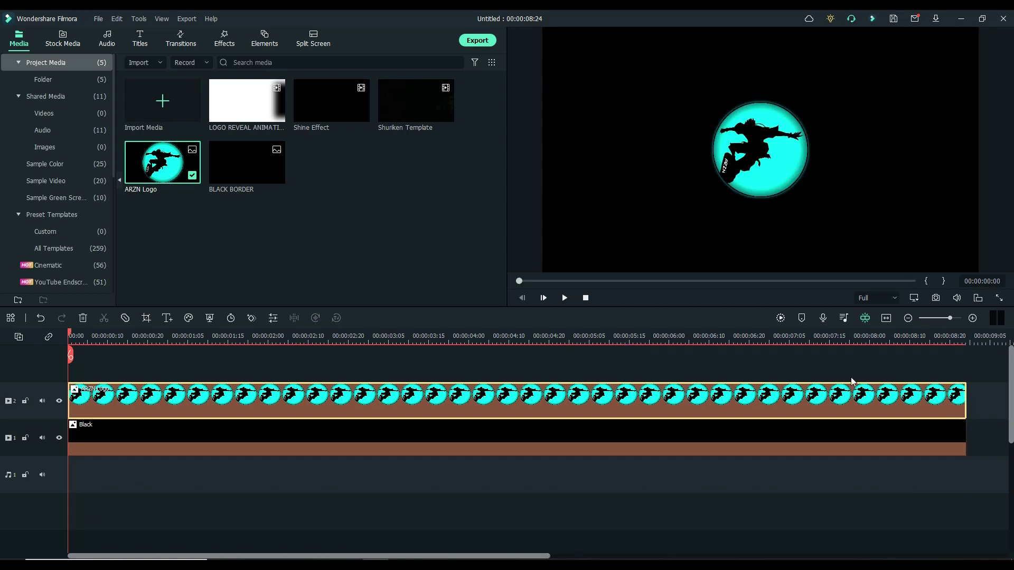
{"action": "left_click", "coordinate": [693, 359]}
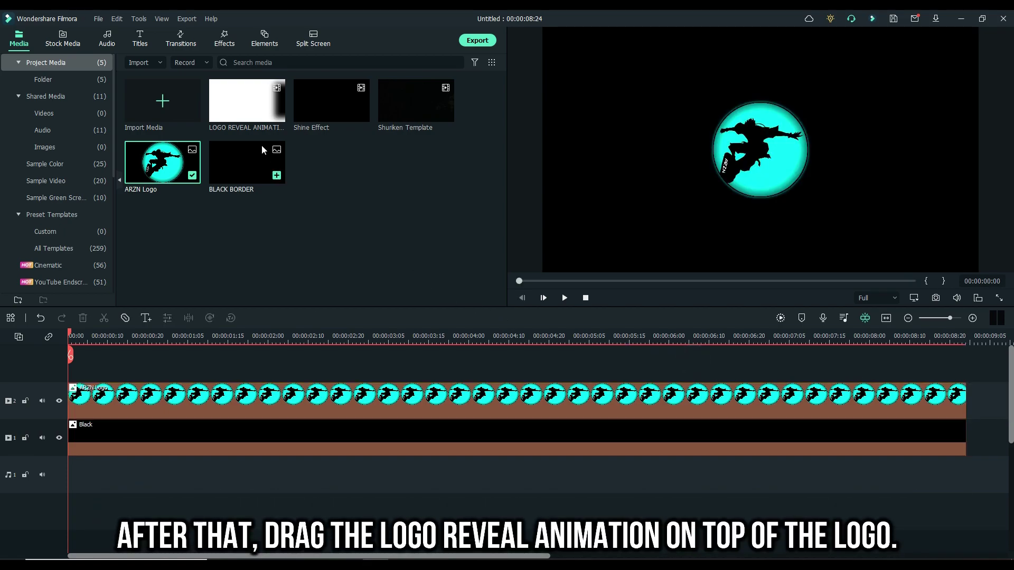
Add the LOGO REVEAL ANIMATION TEMPLATE clip above the logo with its blending mode set to Darken, and preview the result.
{"action": "left_click_drag", "start_coordinate": [240, 113], "coordinate": [63, 364]}
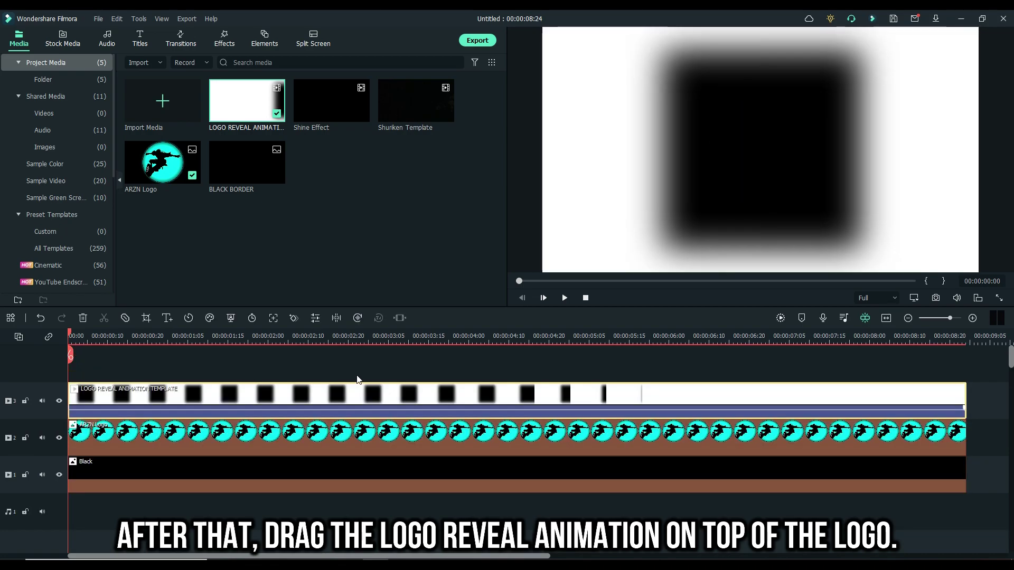
{"action": "right_click", "coordinate": [486, 388]}
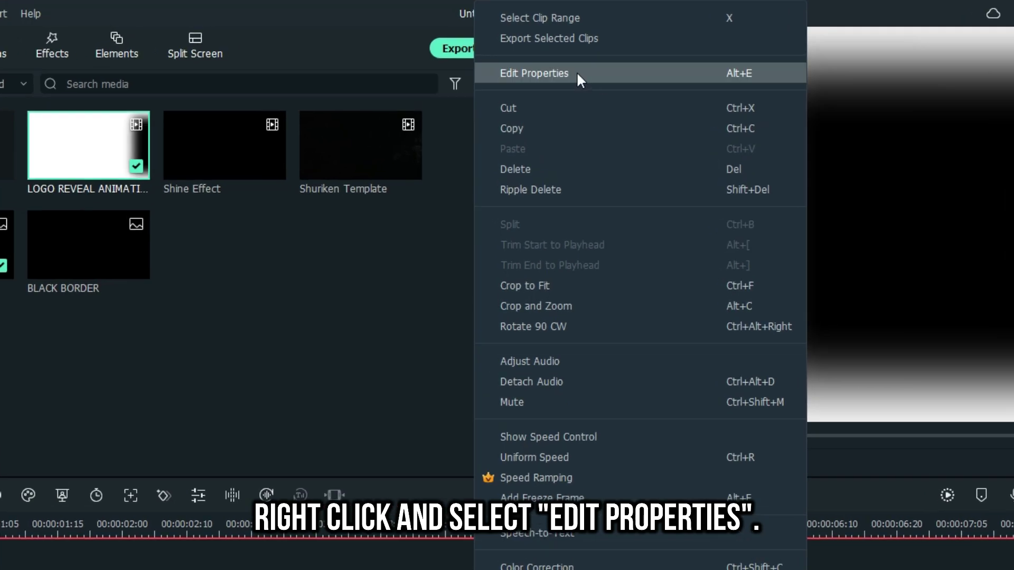
{"action": "left_click", "coordinate": [547, 63]}
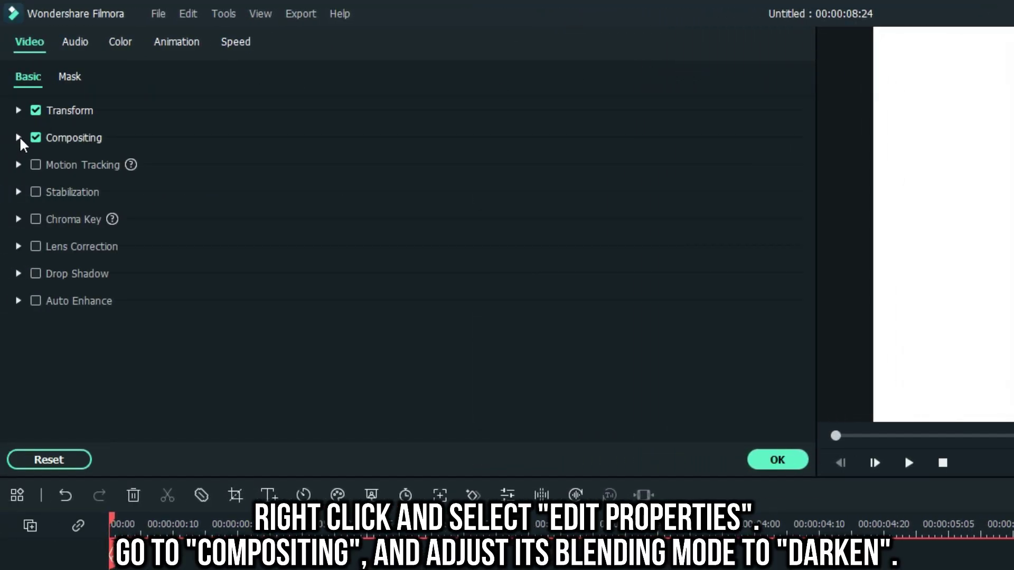
{"action": "left_click", "coordinate": [18, 139]}
{"action": "left_click", "coordinate": [446, 192]}
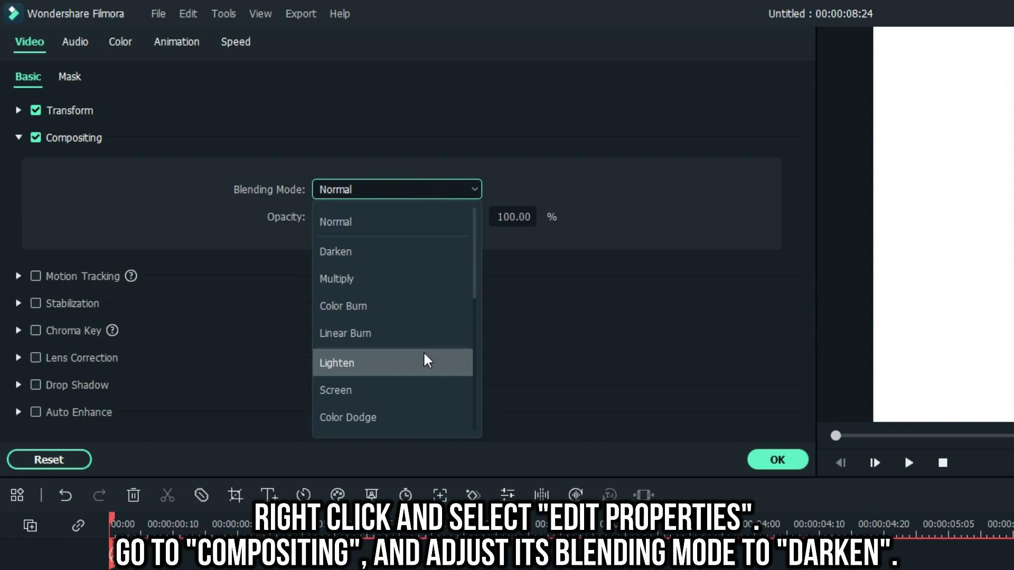
{"action": "left_click", "coordinate": [398, 261]}
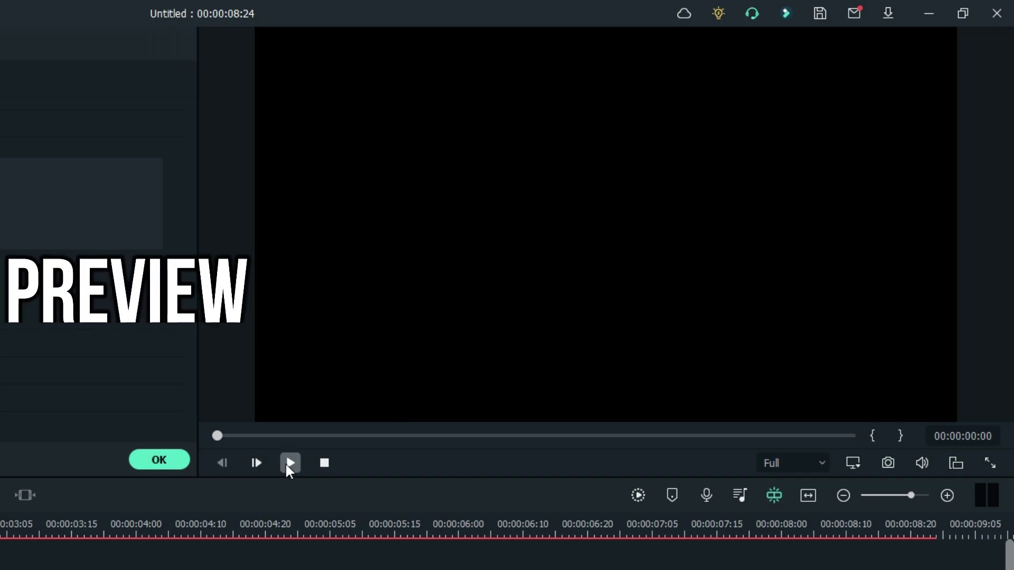
{"action": "left_click", "coordinate": [287, 462]}
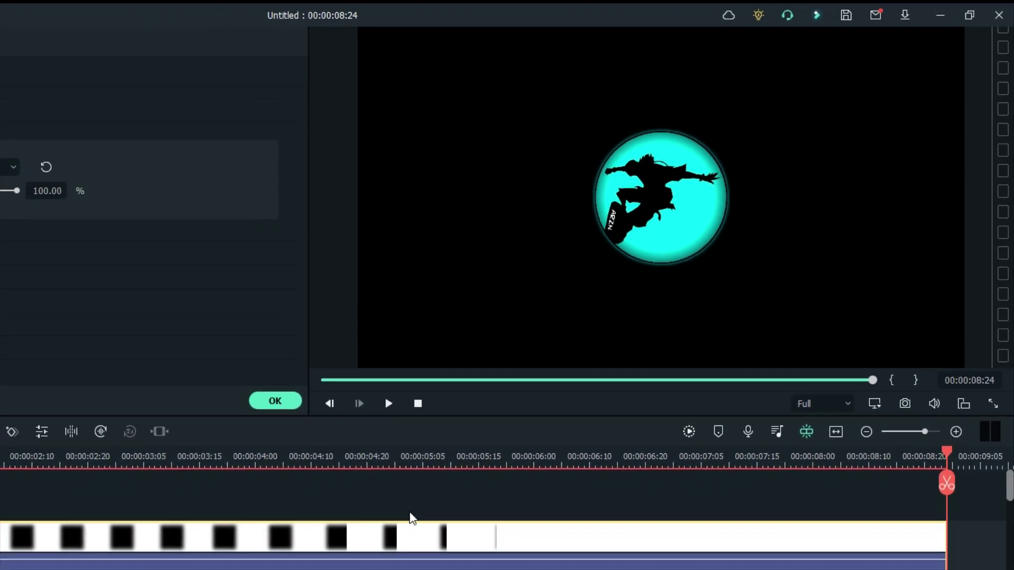
{"action": "left_click", "coordinate": [364, 487]}
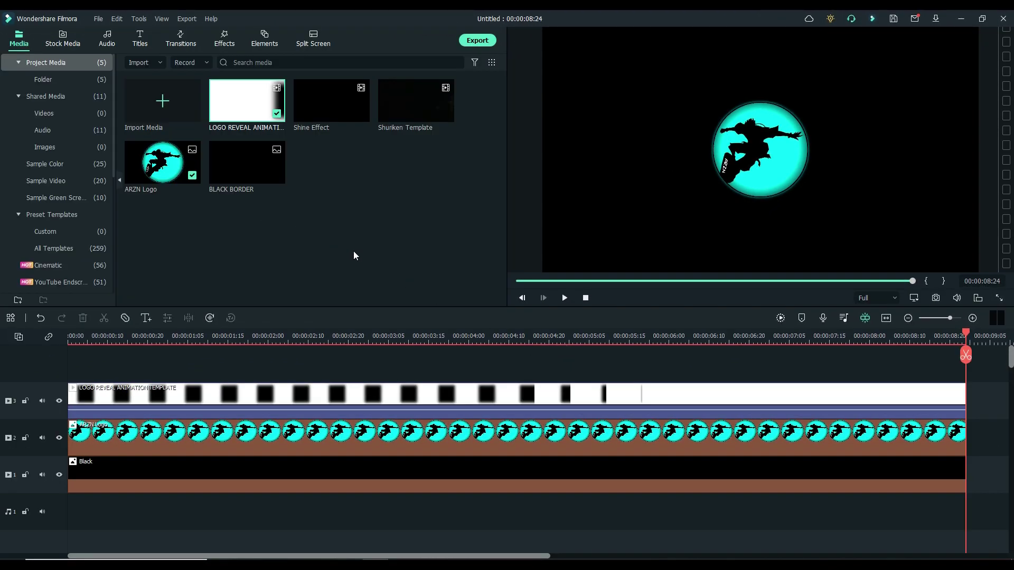
Add the Shine Effect clip on a new track above the logo reveal animation.
{"action": "left_click_drag", "start_coordinate": [302, 109], "coordinate": [65, 365]}
{"action": "left_click", "coordinate": [434, 398]}
{"action": "left_click", "coordinate": [448, 356]}
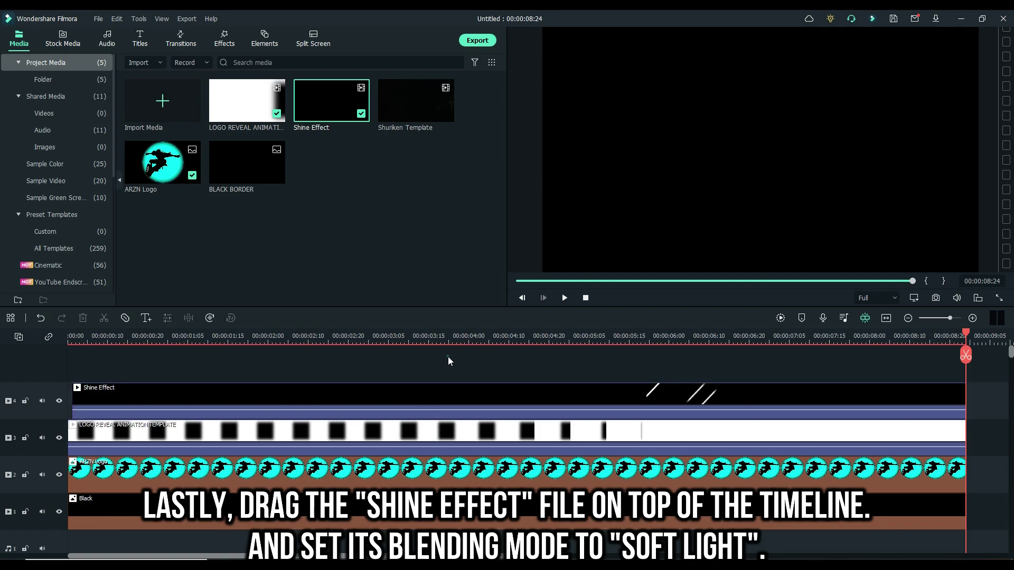
Set the Shine Effect clip's blending mode to Soft Light.
{"action": "right_click", "coordinate": [445, 398]}
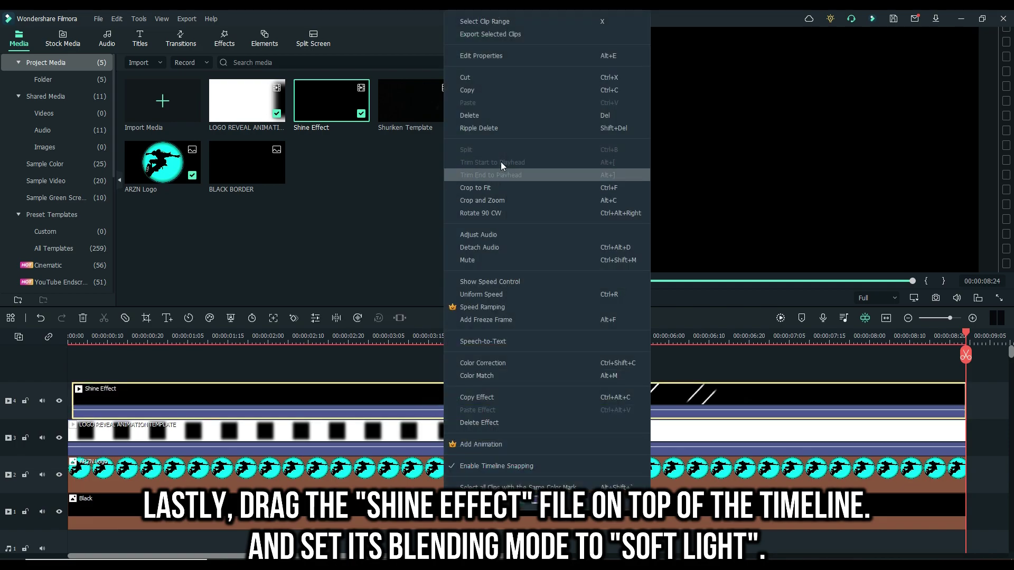
{"action": "left_click", "coordinate": [486, 59]}
{"action": "left_click", "coordinate": [271, 127]}
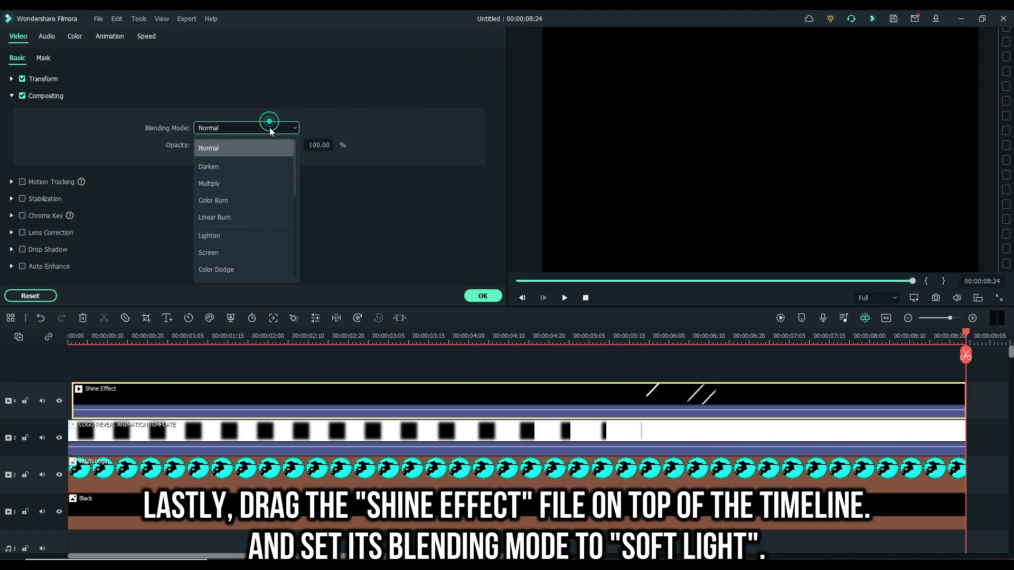
{"action": "scroll", "coordinate": [251, 260], "scroll_direction": "down", "scroll_amount": 1}
{"action": "scroll", "coordinate": [250, 258], "scroll_direction": "down", "scroll_amount": 2}
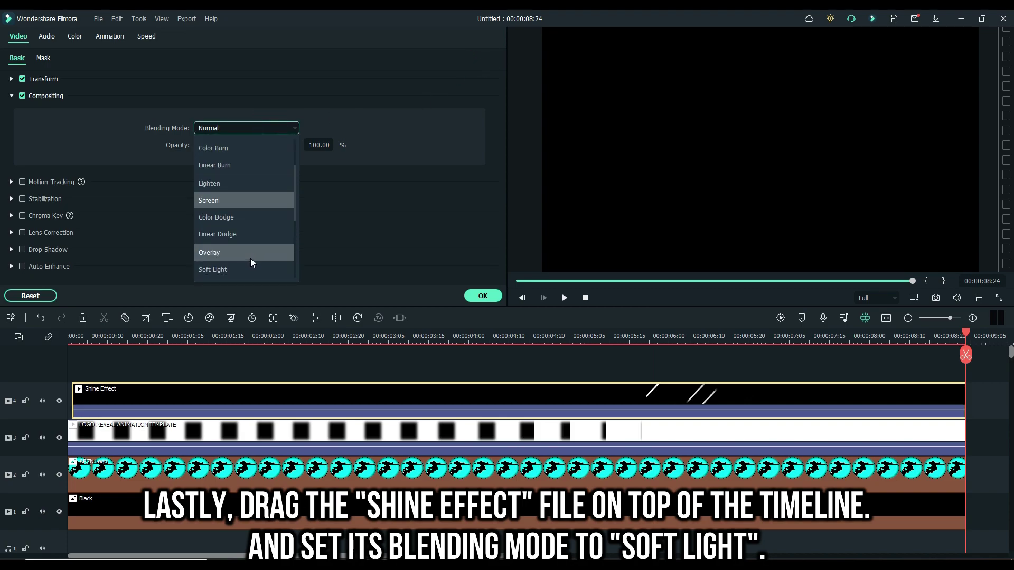
{"action": "scroll", "coordinate": [294, 208], "scroll_direction": "down", "scroll_amount": 1}
{"action": "left_click_drag", "start_coordinate": [295, 208], "coordinate": [294, 214]}
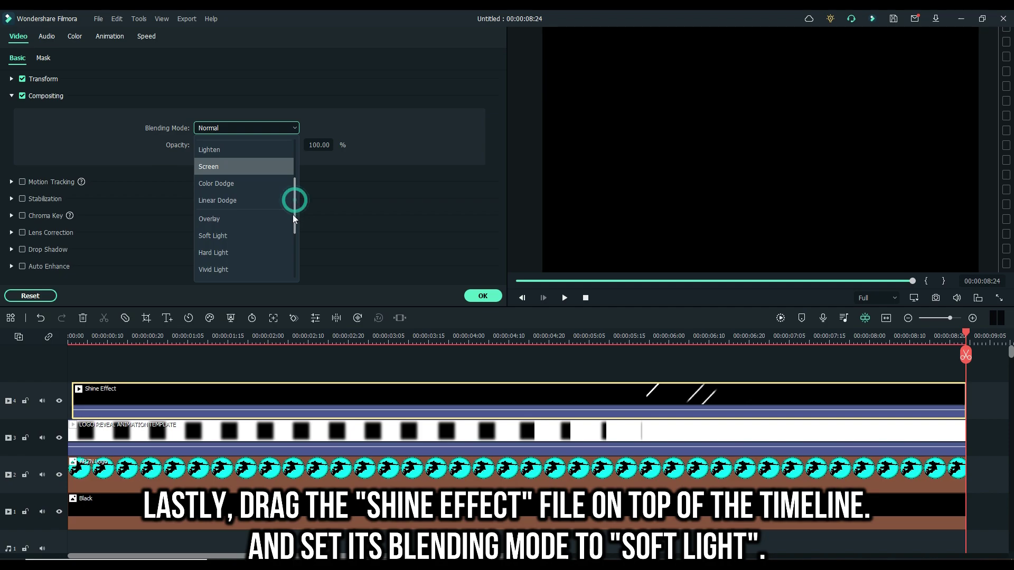
{"action": "left_click", "coordinate": [229, 234]}
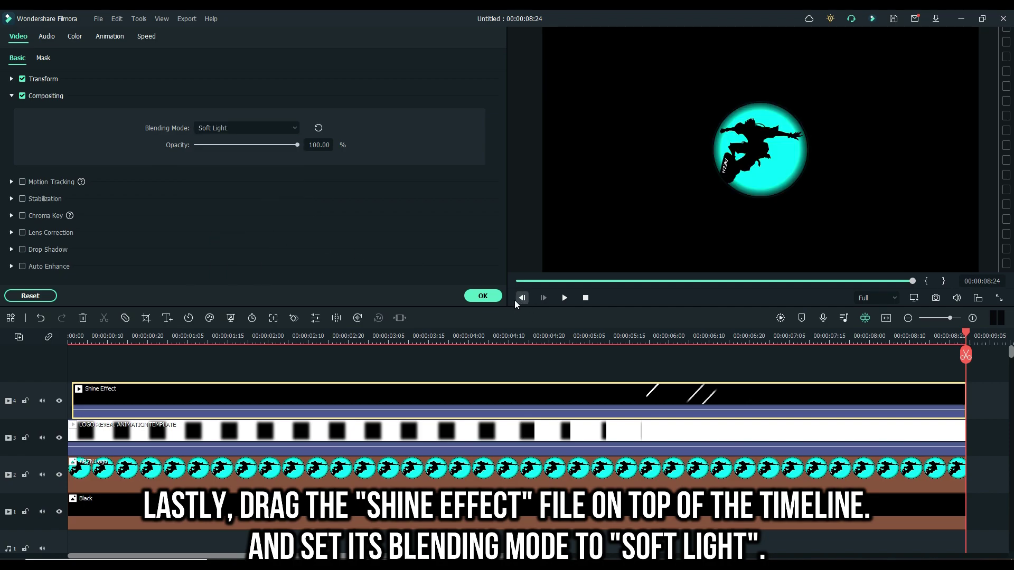
{"action": "left_click", "coordinate": [486, 299]}
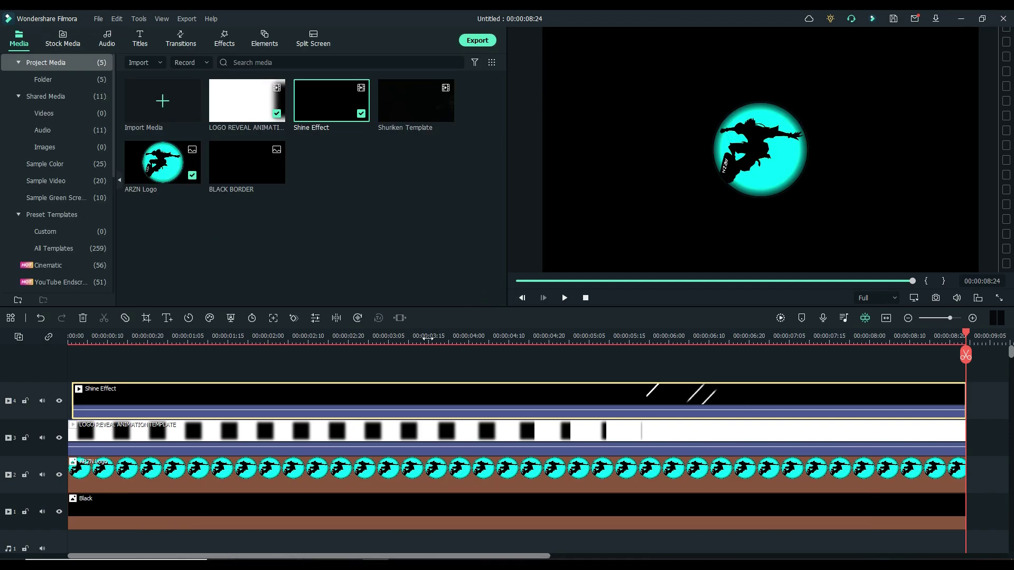
Play the composition from about the 00:00:03:15 mark to review the logo reveal and shine.
{"action": "left_click", "coordinate": [427, 339]}
{"action": "left_click", "coordinate": [559, 297]}
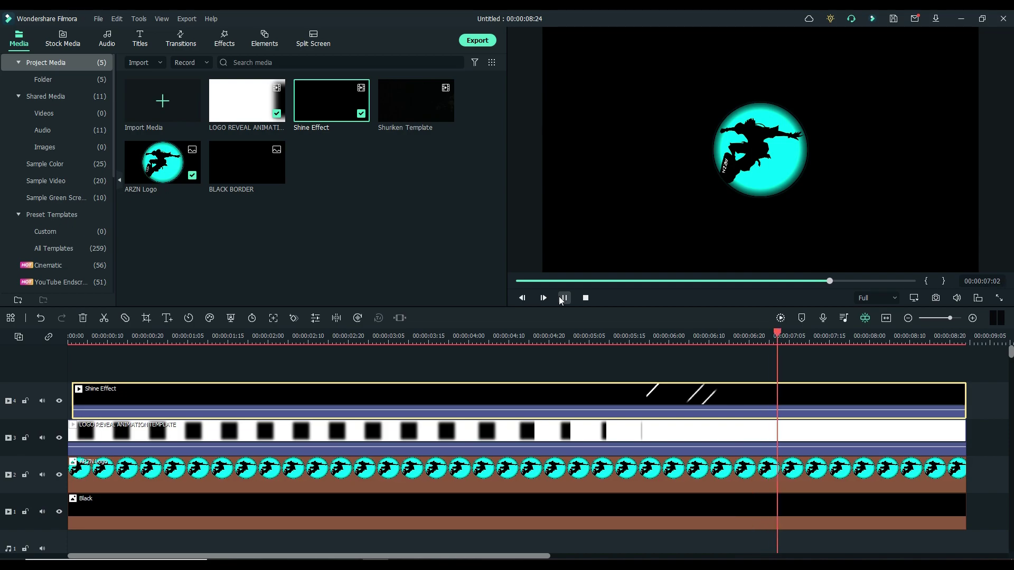
{"action": "left_click", "coordinate": [410, 258]}
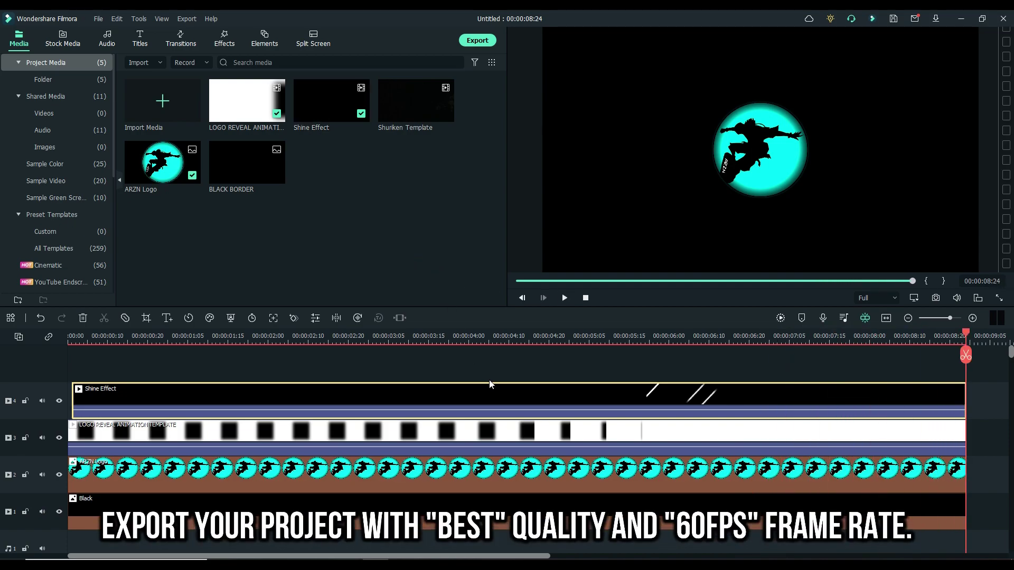
Export the project to the Desktop as an MP4 named Shuriken, with Best quality and a 60 fps frame rate.
{"action": "left_click", "coordinate": [476, 45]}
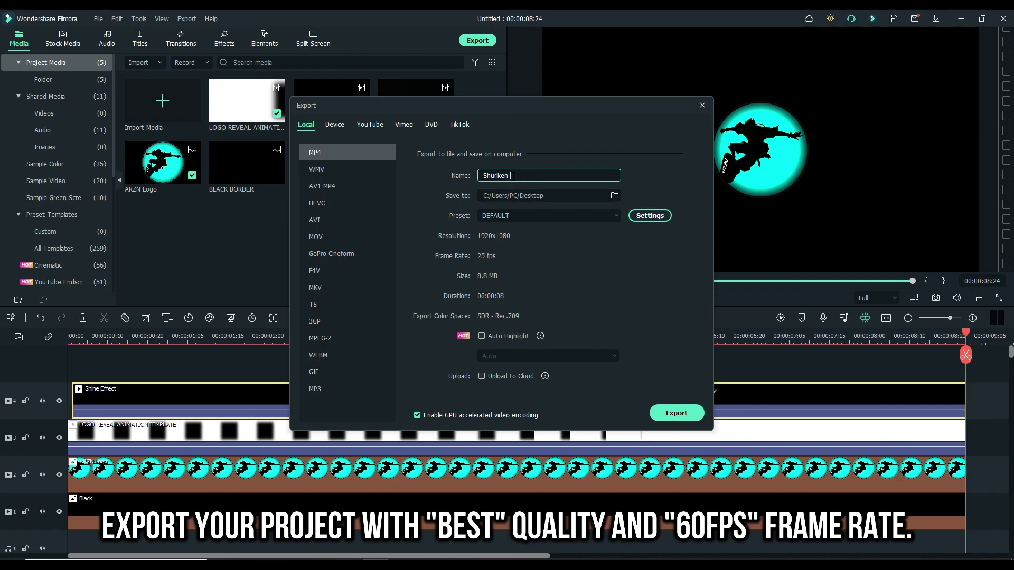
{"action": "left_click", "coordinate": [646, 217]}
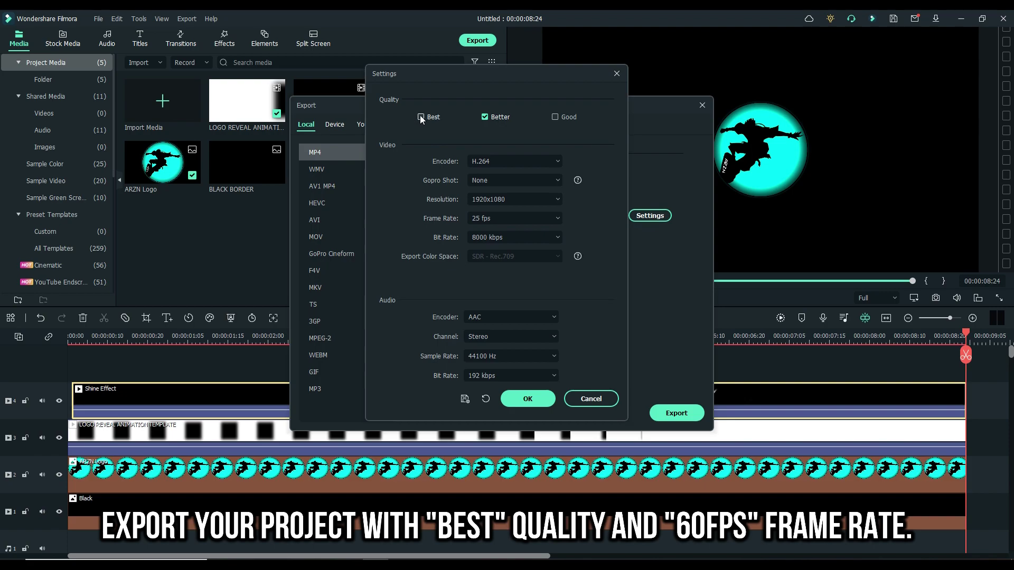
{"action": "left_click", "coordinate": [521, 221]}
{"action": "left_click", "coordinate": [514, 363]}
{"action": "left_click", "coordinate": [528, 398]}
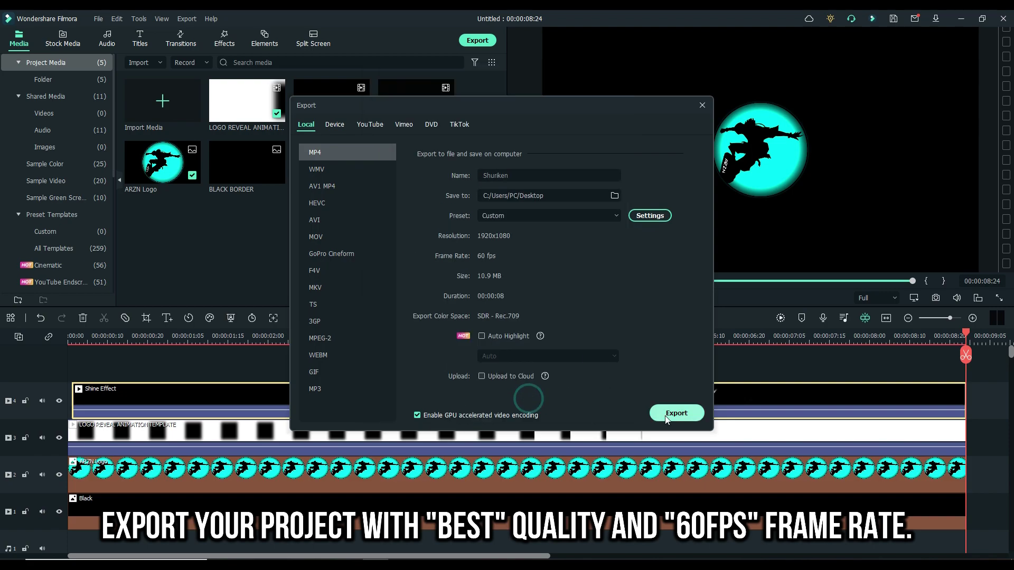
{"action": "left_click", "coordinate": [669, 416]}
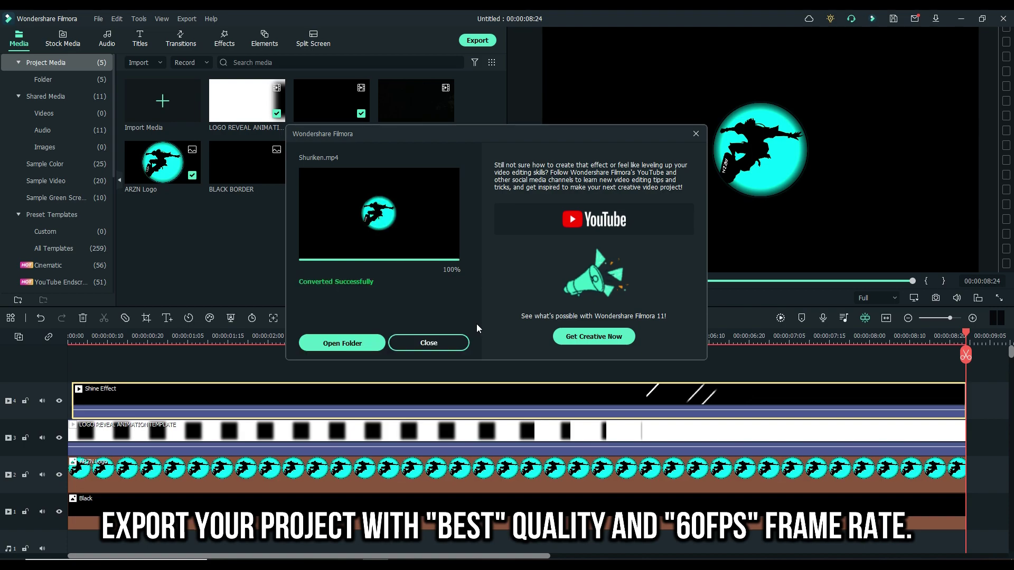
{"action": "left_click", "coordinate": [442, 343]}
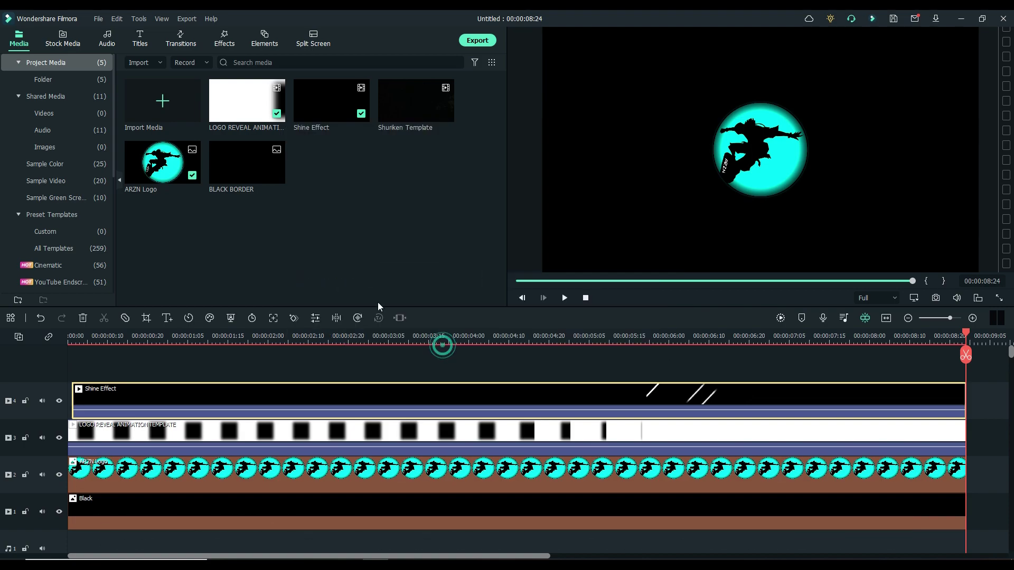
Import the exported Shuriken video from the Desktop into the project media.
{"action": "left_click", "coordinate": [168, 103]}
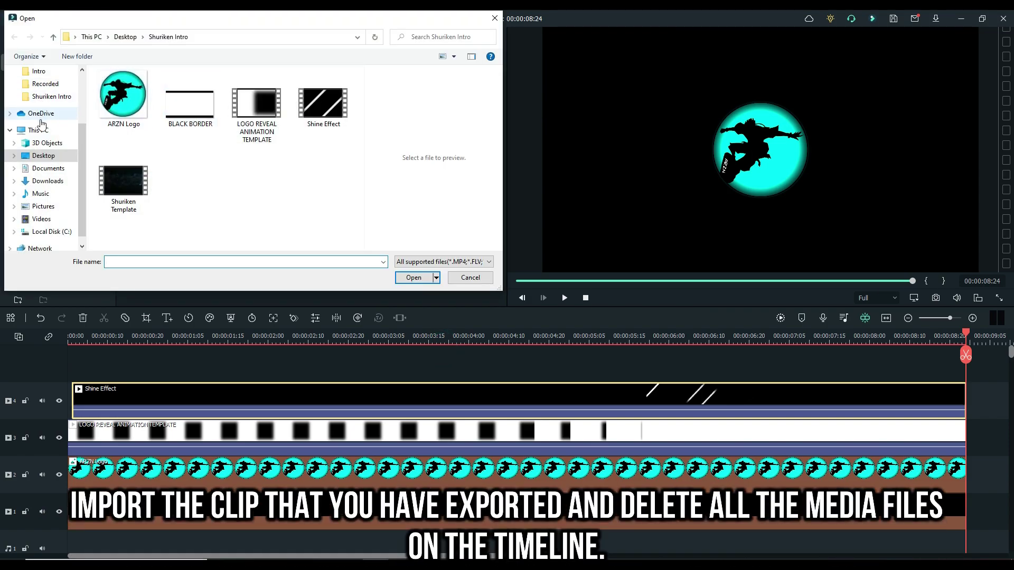
{"action": "left_click", "coordinate": [50, 157]}
{"action": "left_click", "coordinate": [135, 163]}
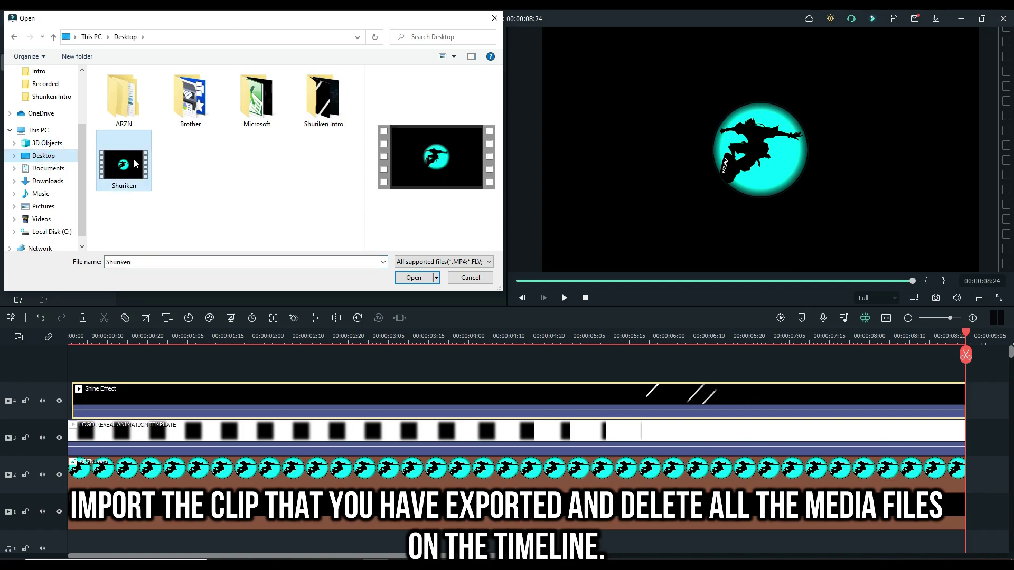
{"action": "left_click", "coordinate": [414, 278]}
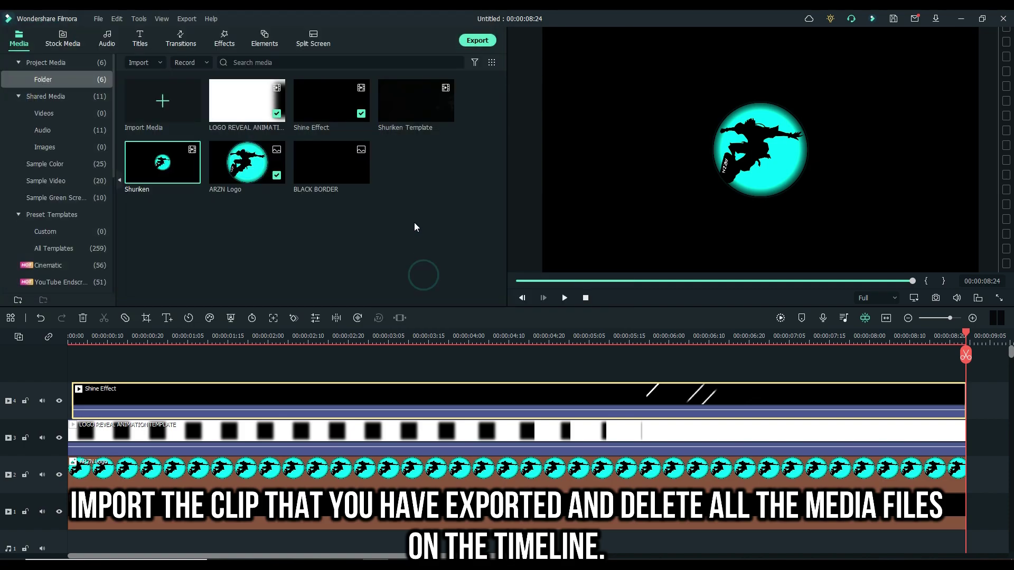
Delete all clips from the timeline and remove the empty extra tracks.
{"action": "left_click_drag", "start_coordinate": [236, 353], "coordinate": [220, 491]}
{"action": "right_click", "coordinate": [430, 404]}
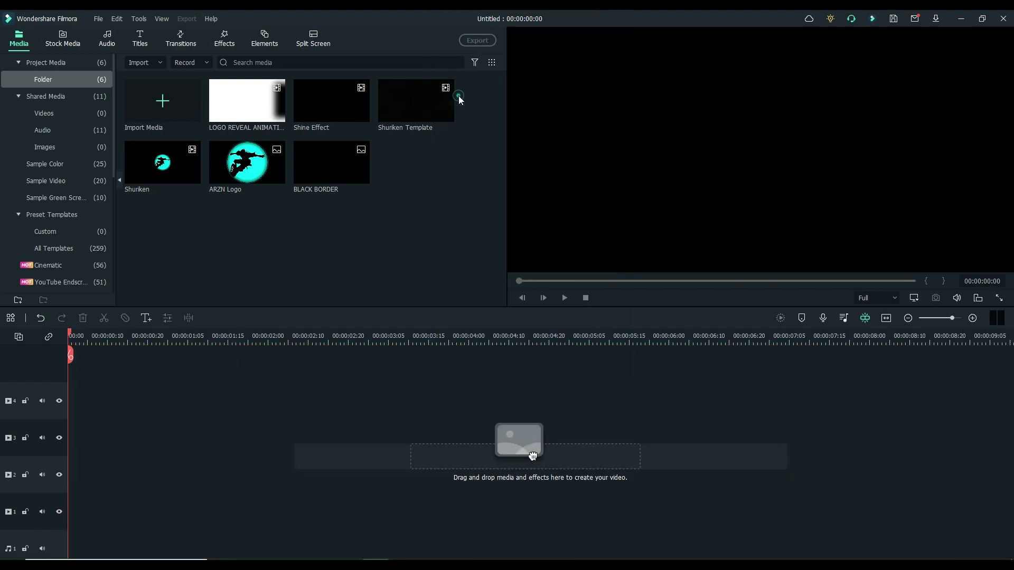
{"action": "left_click", "coordinate": [458, 96]}
{"action": "left_click", "coordinate": [19, 337]}
{"action": "left_click", "coordinate": [51, 399]}
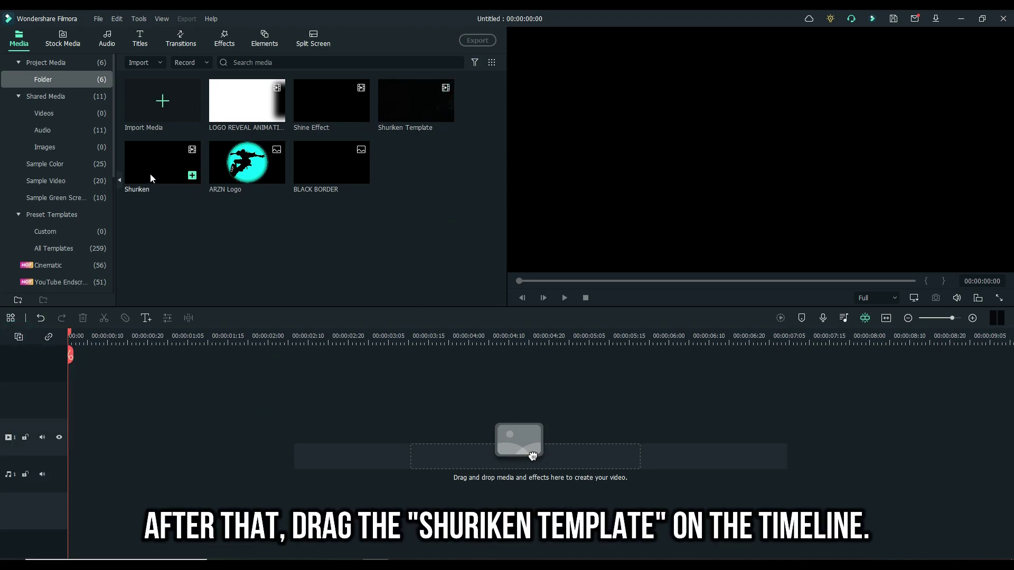
Place the Shuriken Template video at the start of the first video track.
{"action": "left_click_drag", "start_coordinate": [417, 106], "coordinate": [72, 459]}
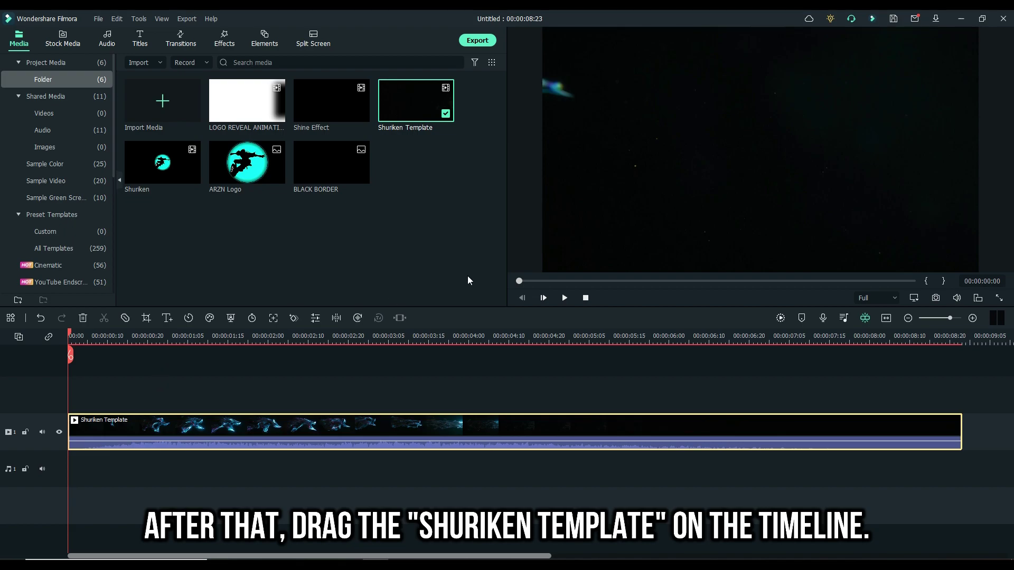
Place the BLACK BORDER image on the track above the Shuriken Template clip and extend it to match that clip's full length.
{"action": "left_click", "coordinate": [564, 298]}
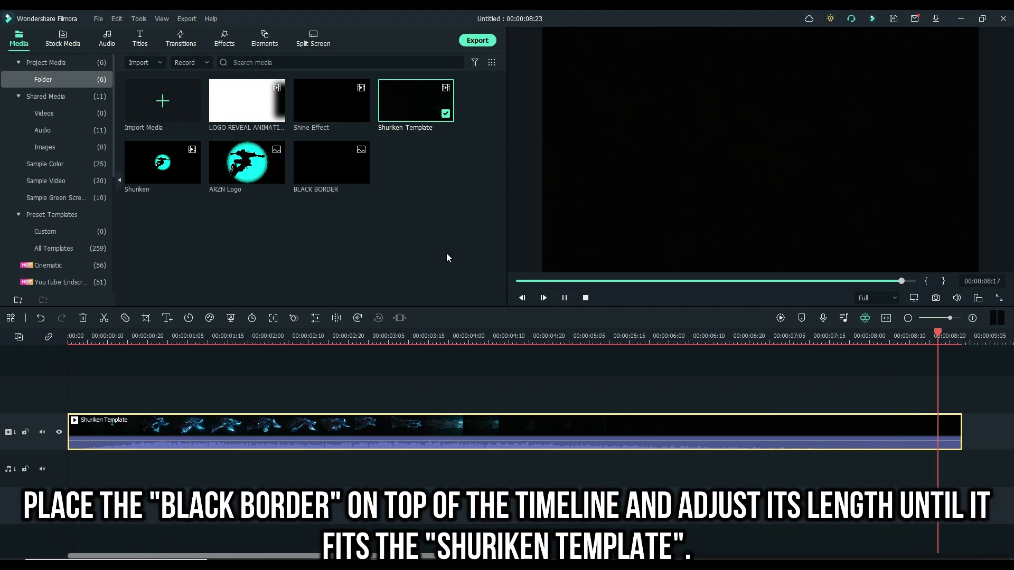
{"action": "left_click_drag", "start_coordinate": [319, 165], "coordinate": [55, 386]}
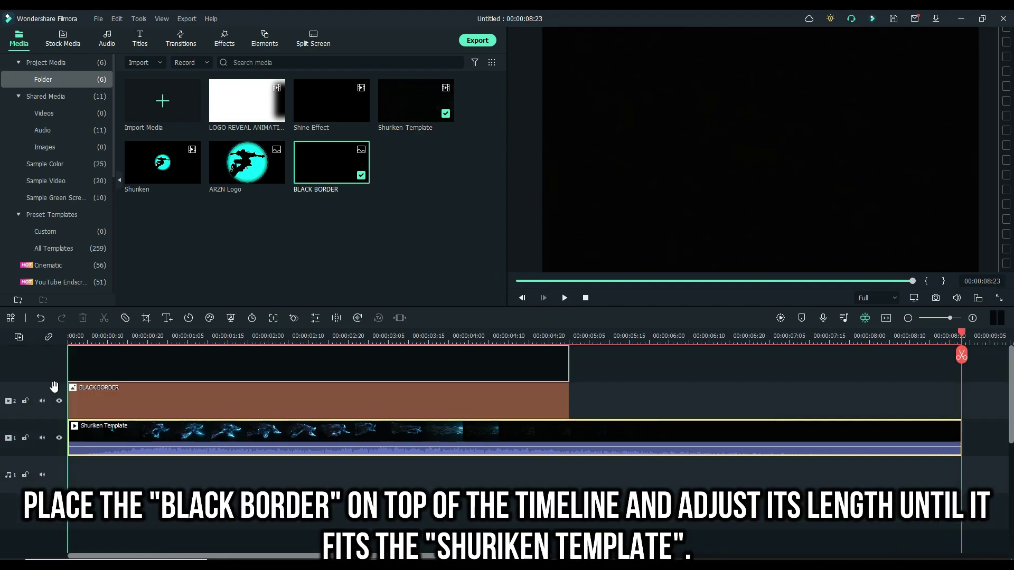
{"action": "left_click_drag", "start_coordinate": [567, 399], "coordinate": [958, 423]}
{"action": "left_click", "coordinate": [715, 358]}
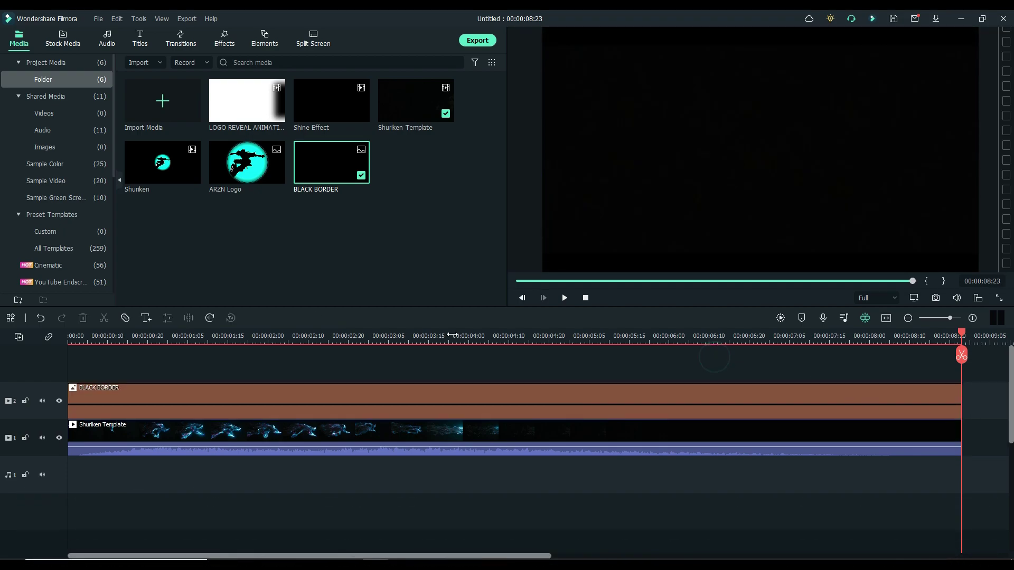
Place the exported Shuriken video at the start of the track above BLACK BORDER and set its blending mode to Lighten.
{"action": "left_click", "coordinate": [400, 337]}
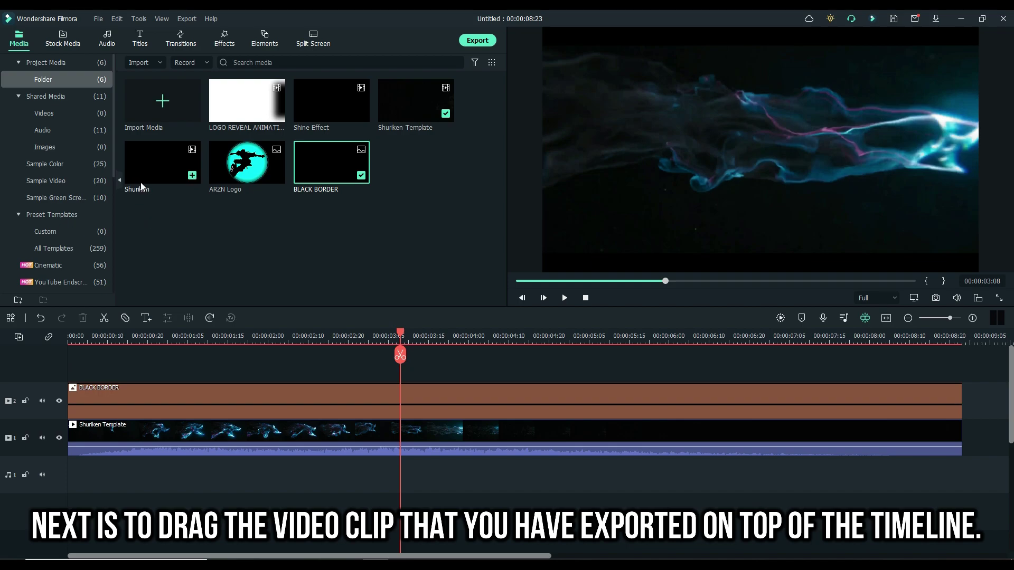
{"action": "left_click_drag", "start_coordinate": [141, 176], "coordinate": [74, 366]}
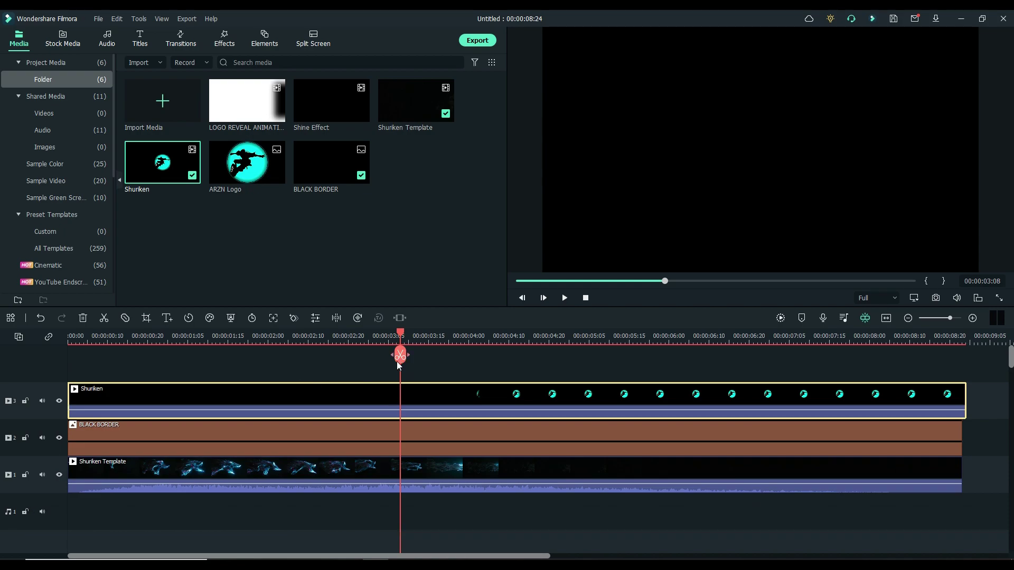
{"action": "right_click", "coordinate": [367, 391]}
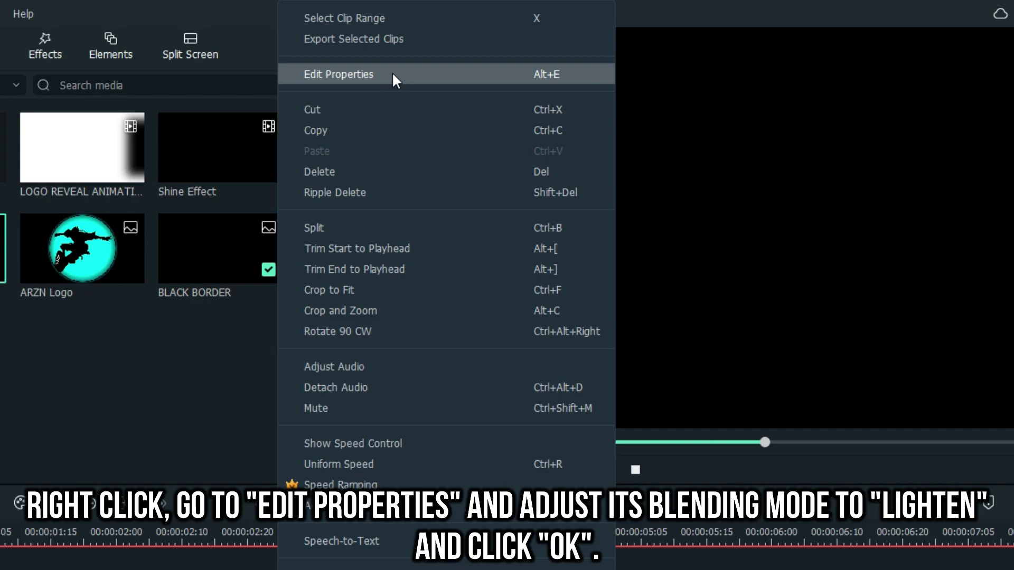
{"action": "left_click", "coordinate": [393, 75]}
{"action": "left_click", "coordinate": [437, 195]}
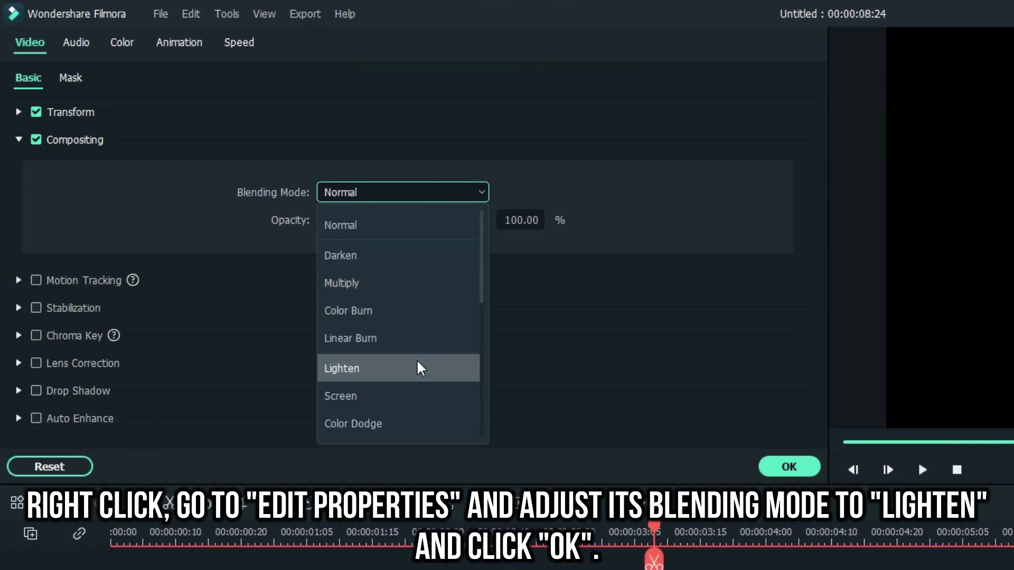
{"action": "left_click", "coordinate": [421, 368]}
{"action": "left_click", "coordinate": [786, 465]}
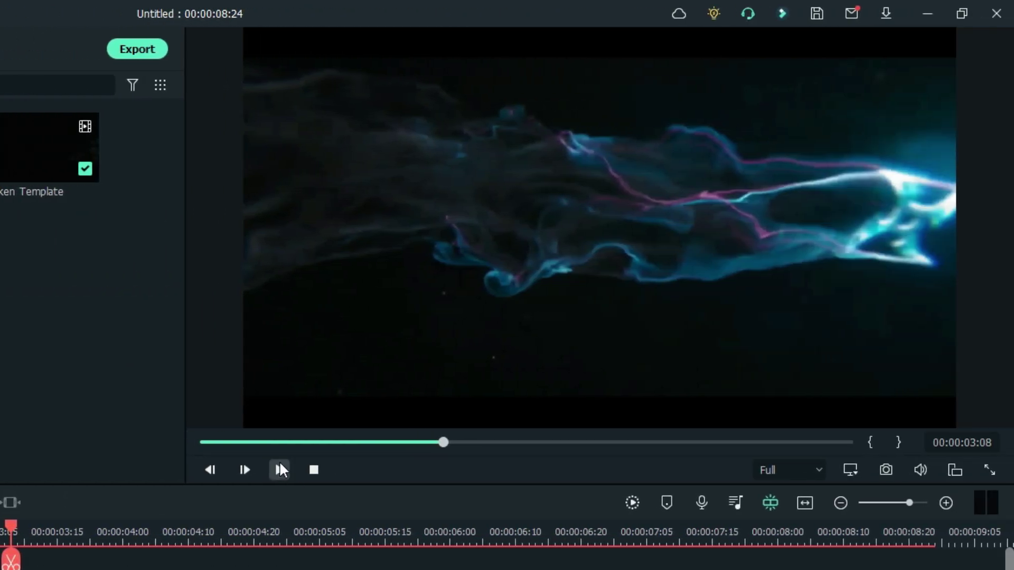
Play the composite from the beginning to check how the Shuriken clip blends with the template.
{"action": "left_click", "coordinate": [853, 442]}
{"action": "left_click_drag", "start_coordinate": [306, 443], "coordinate": [205, 442]}
{"action": "left_click", "coordinate": [277, 466]}
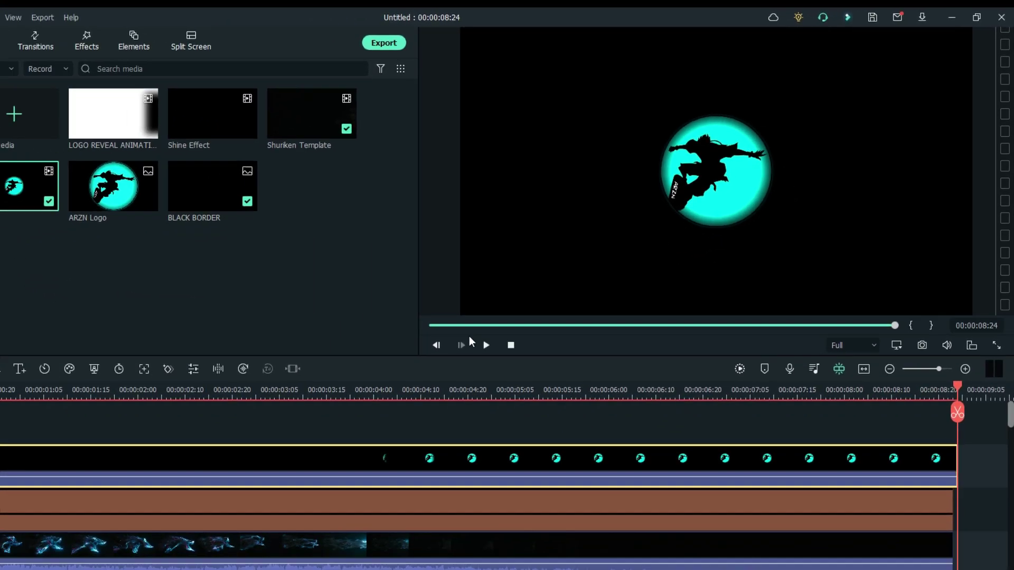
Add a custom animation keyframe to the Shuriken clip at 00:00:03:17, just before the logo appears.
{"action": "left_click", "coordinate": [331, 397]}
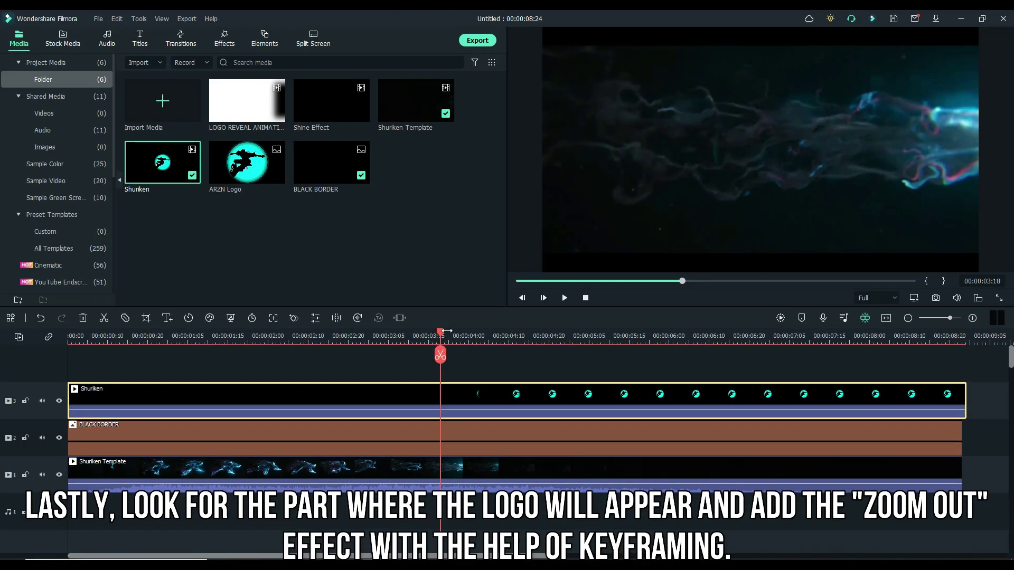
{"action": "key", "text": "Left"}
{"action": "key", "text": "Left"}
{"action": "key", "text": "space"}
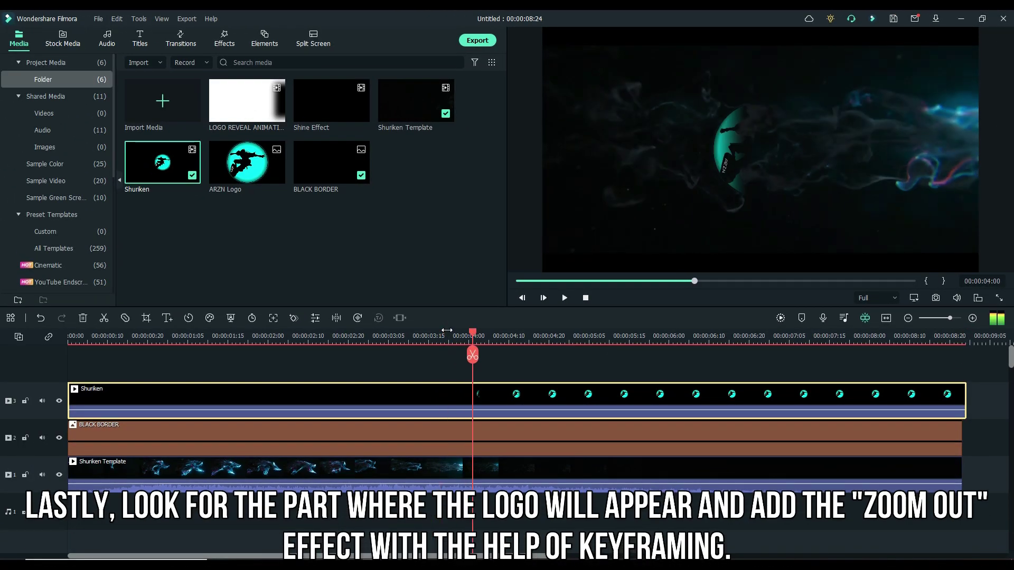
{"action": "key", "text": "space"}
{"action": "key", "text": "Left"}
{"action": "key", "text": "Left"}
{"action": "key", "text": "Left"}
{"action": "key", "text": "Left"}
{"action": "key", "text": "Left"}
{"action": "key", "text": "Left"}
{"action": "key", "text": "Left"}
{"action": "key", "text": "Left"}
{"action": "key", "text": "Left"}
{"action": "key", "text": "Left"}
{"action": "key", "text": "Left"}
{"action": "key", "text": "Left"}
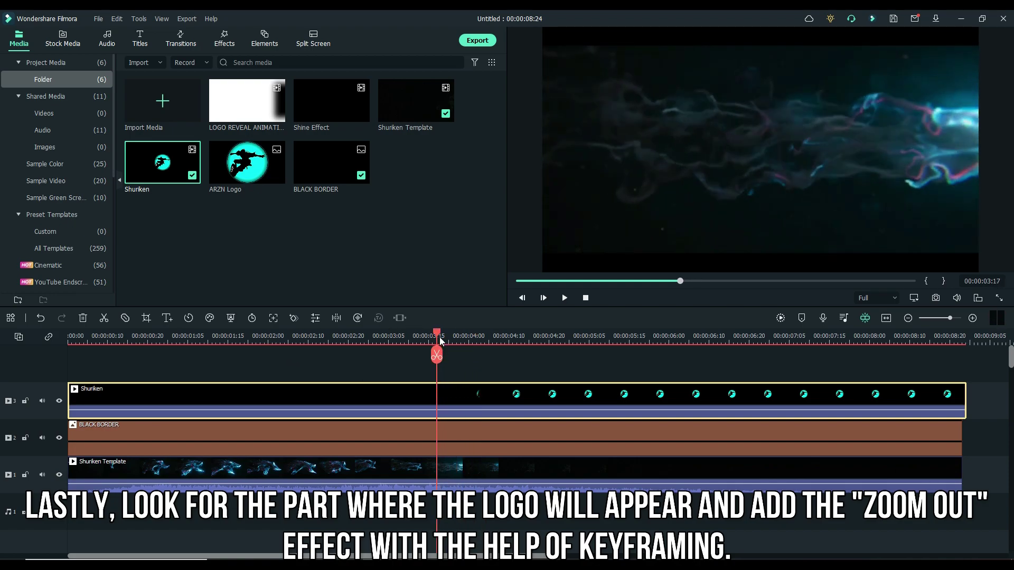
{"action": "left_click", "coordinate": [448, 394]}
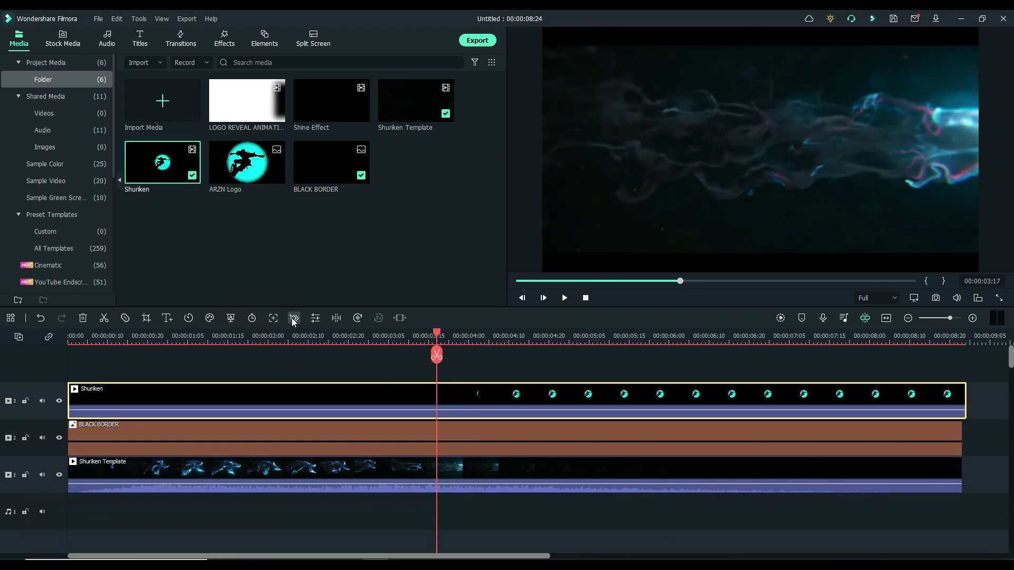
{"action": "left_click", "coordinate": [291, 318]}
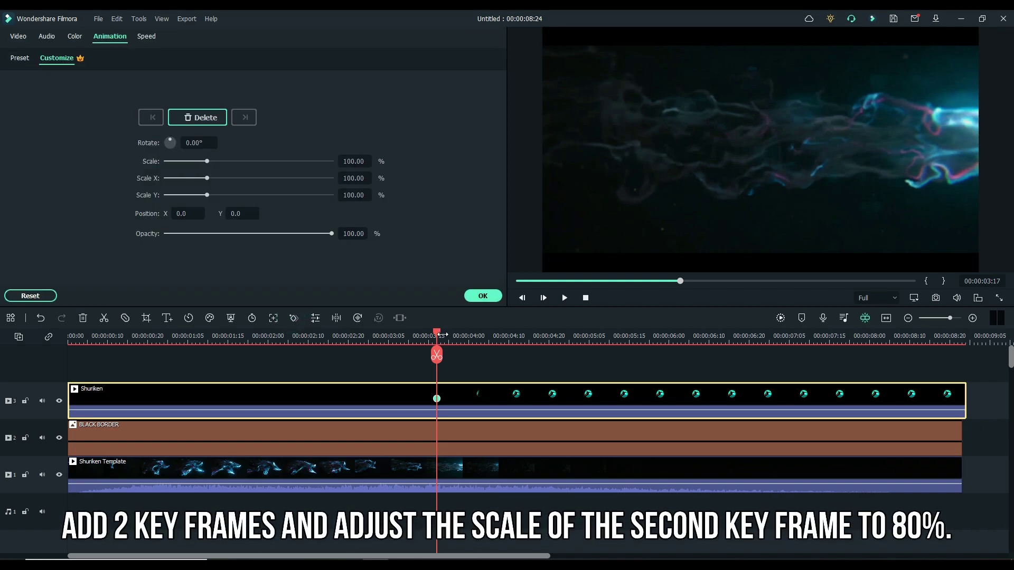
Add a second keyframe at the very end of the Shuriken clip and set its scale to 80%.
{"action": "left_click_drag", "start_coordinate": [439, 334], "coordinate": [576, 338]}
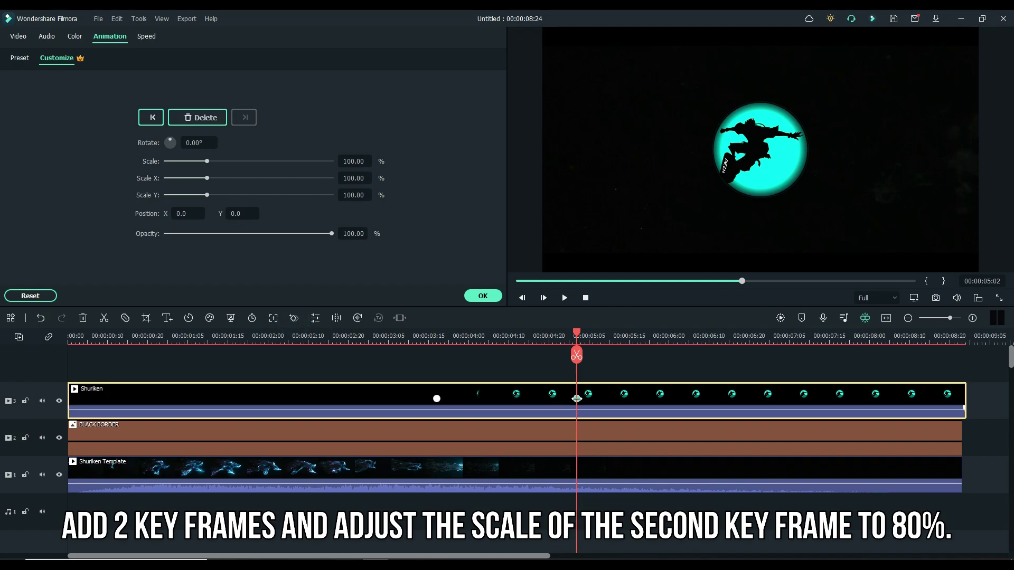
{"action": "left_click", "coordinate": [970, 404]}
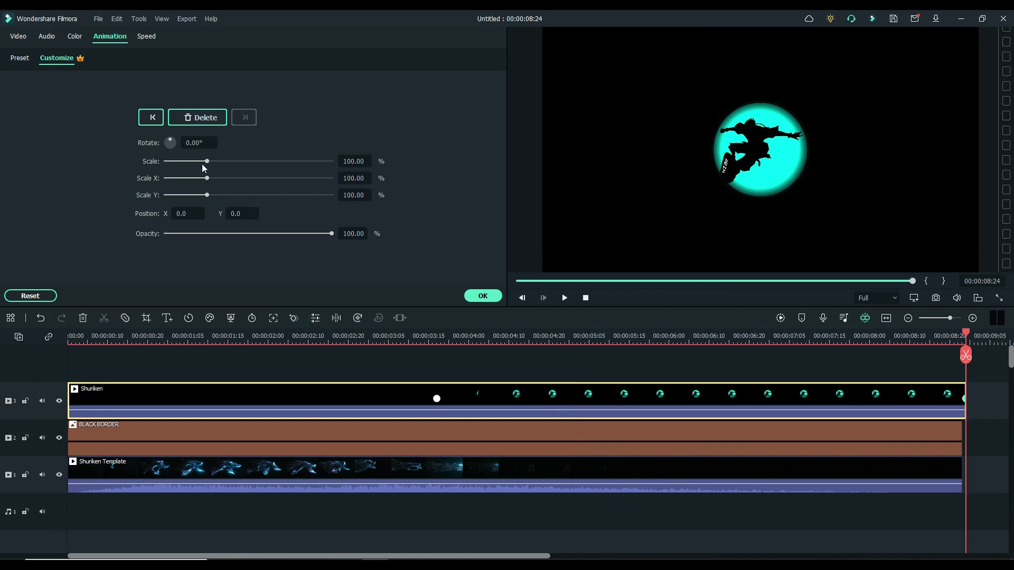
{"action": "left_click_drag", "start_coordinate": [207, 161], "coordinate": [199, 165]}
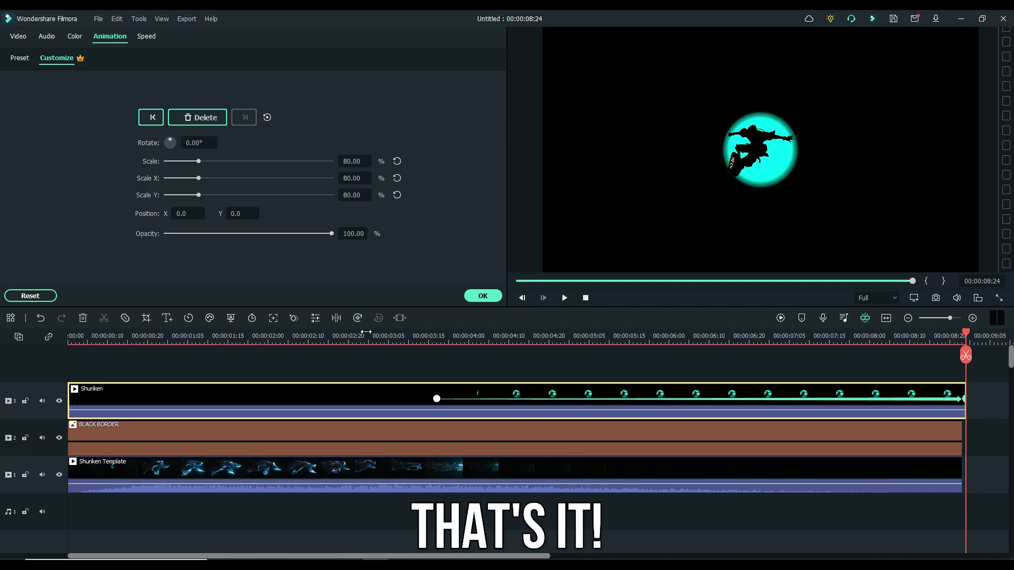
Play the finished intro from the beginning to review the logo's zoom-out animation.
{"action": "left_click", "coordinate": [521, 281]}
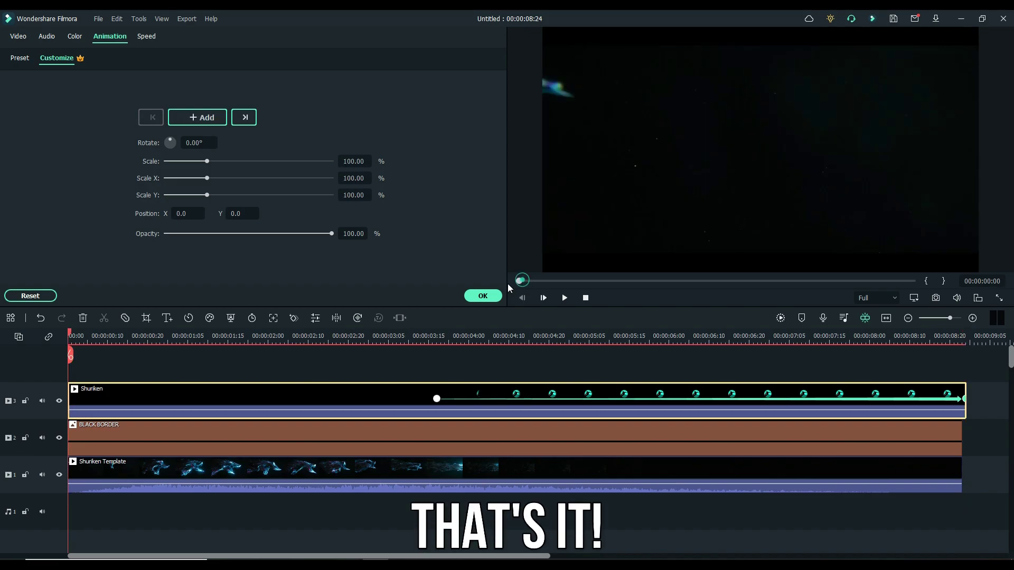
{"action": "left_click", "coordinate": [565, 299]}
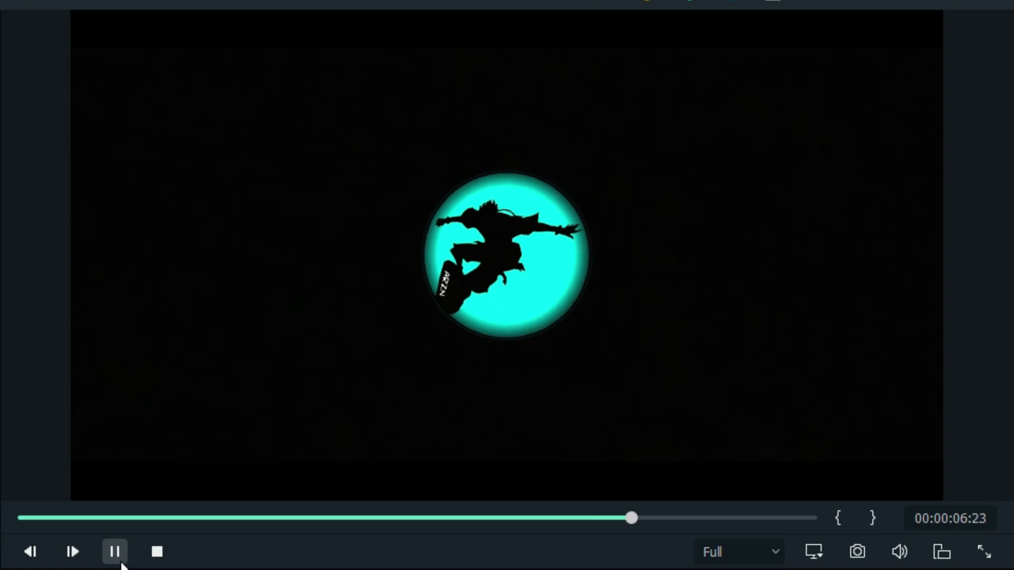
{"action": "left_click", "coordinate": [119, 562]}
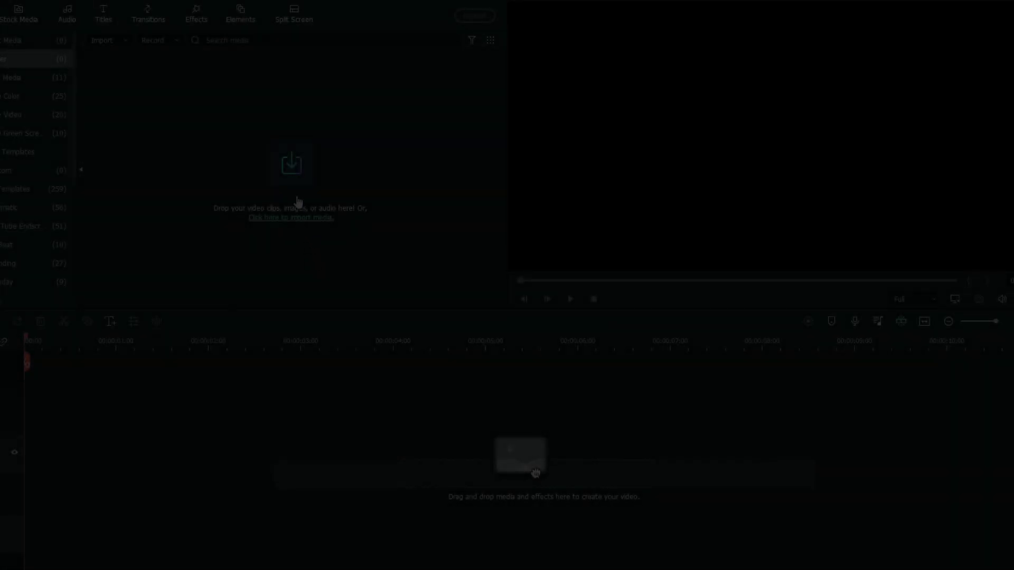
{"action": "left_click", "coordinate": [297, 183]}
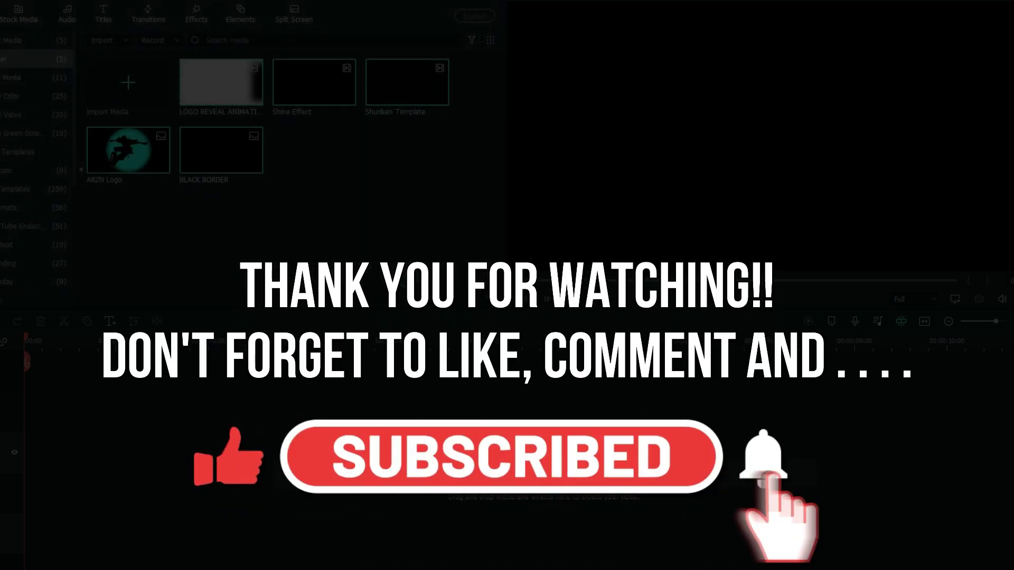
{"action": "left_click", "coordinate": [337, 223]}
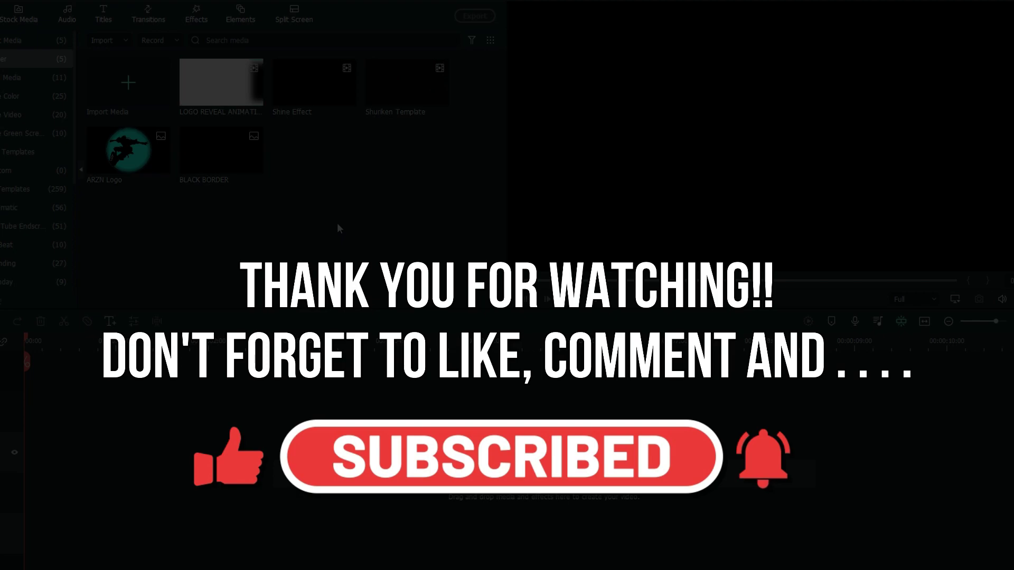